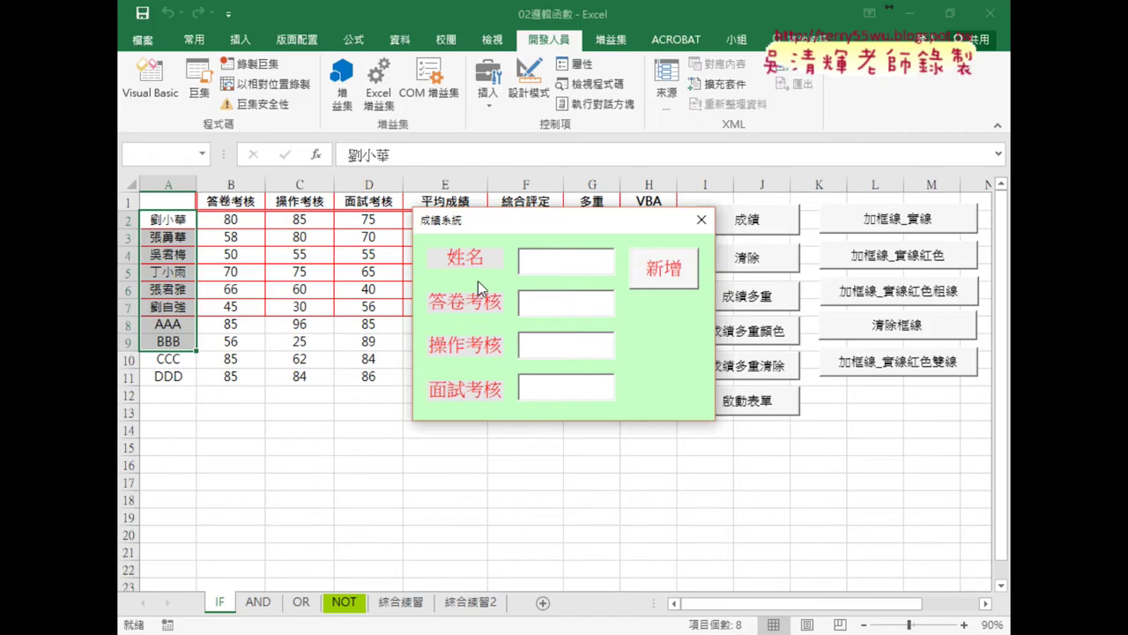
Trigger the missing-name and missing written-score warnings, filling in name EEE and 答卷考核 85.
left_click(749, 179)
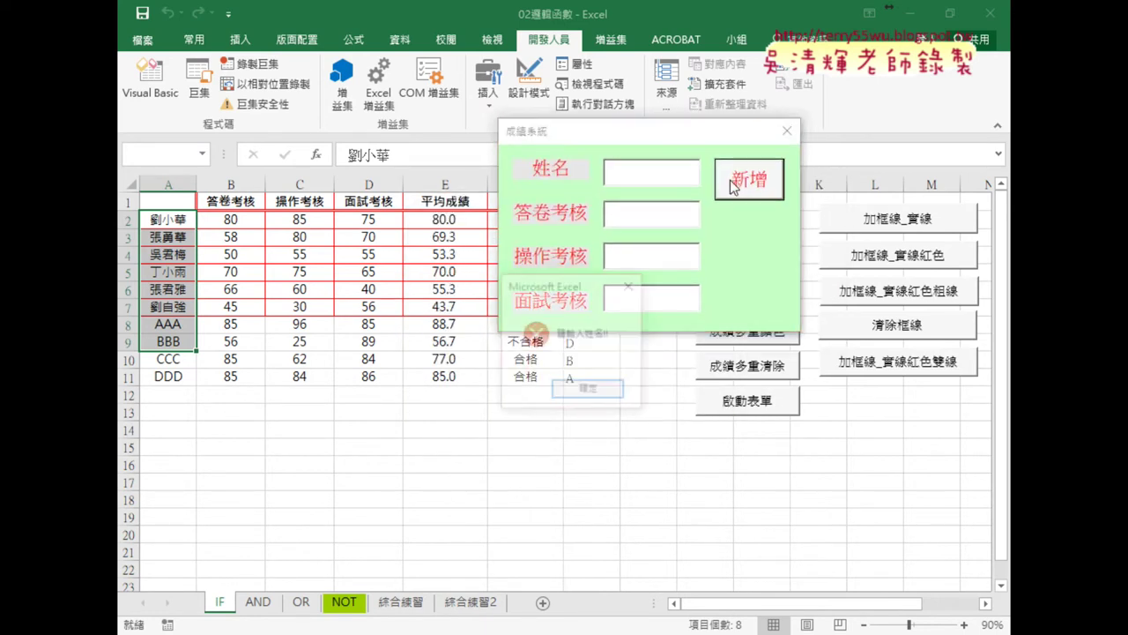
left_click(599, 392)
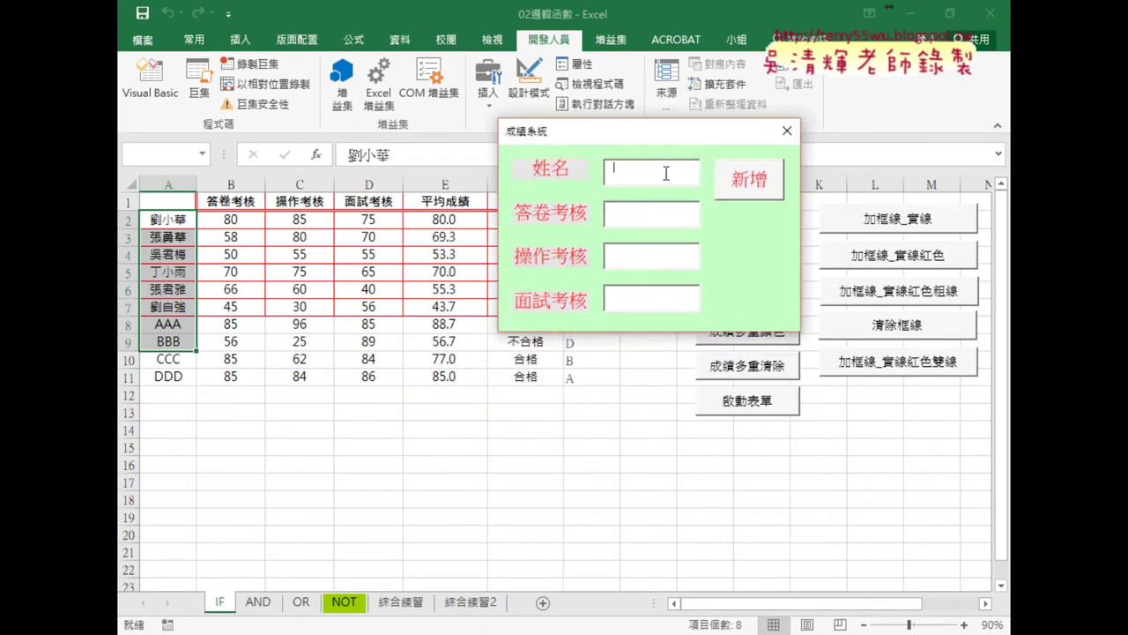
type("EEE")
left_click(725, 194)
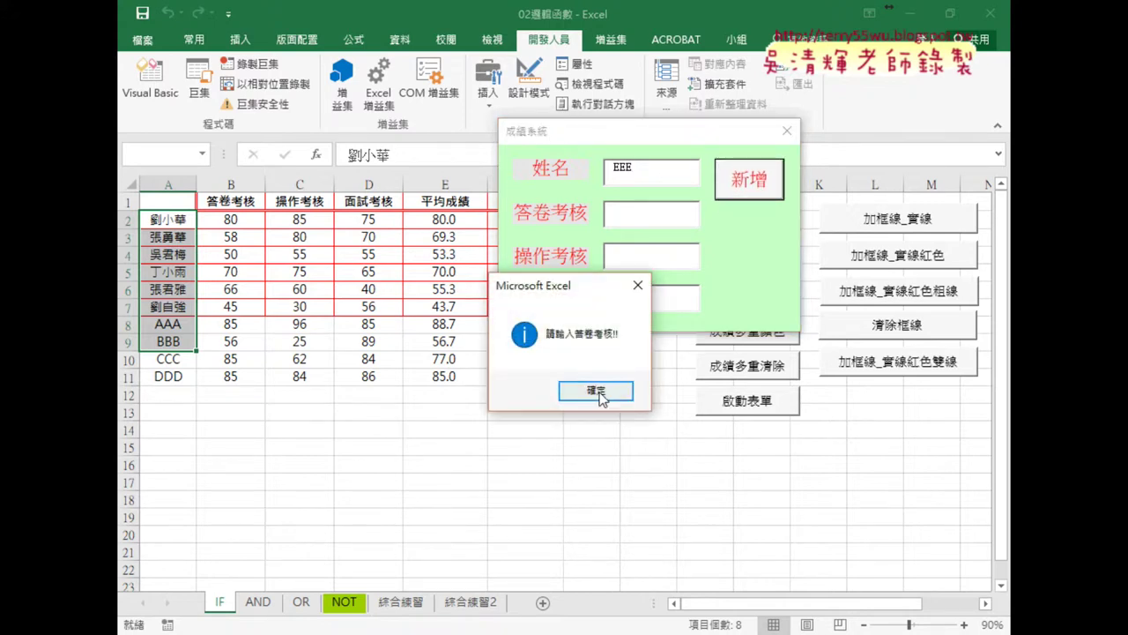
left_click(597, 391)
type("85")
key("Tab")
Trigger the practical and interview score warnings, entering 96 for 操作考核.
left_click(749, 174)
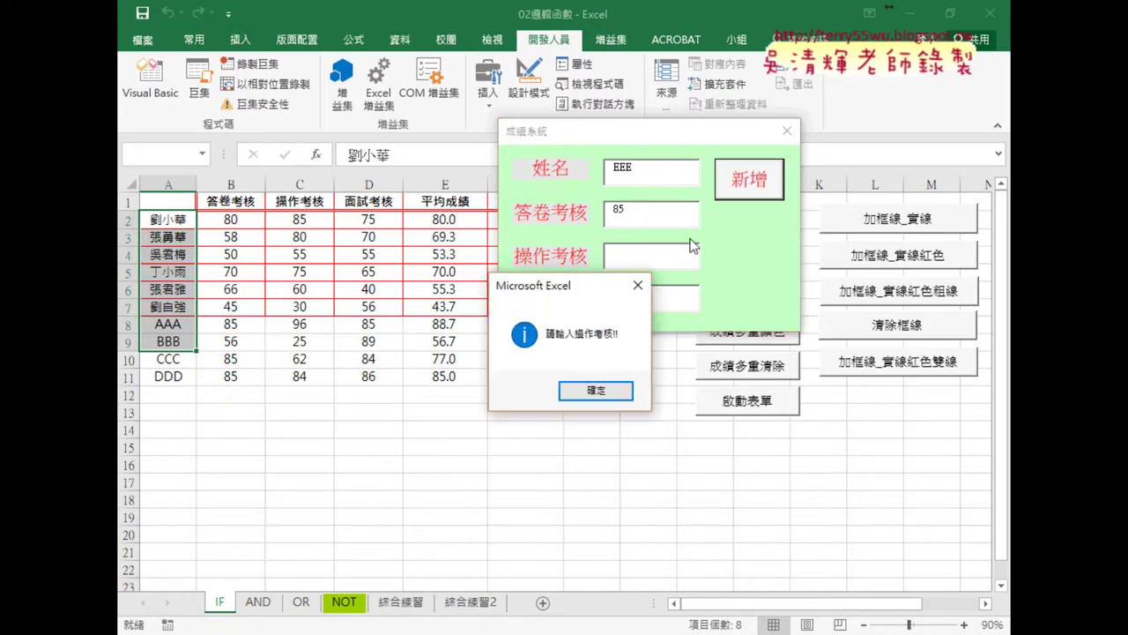
left_click(596, 391)
type("96")
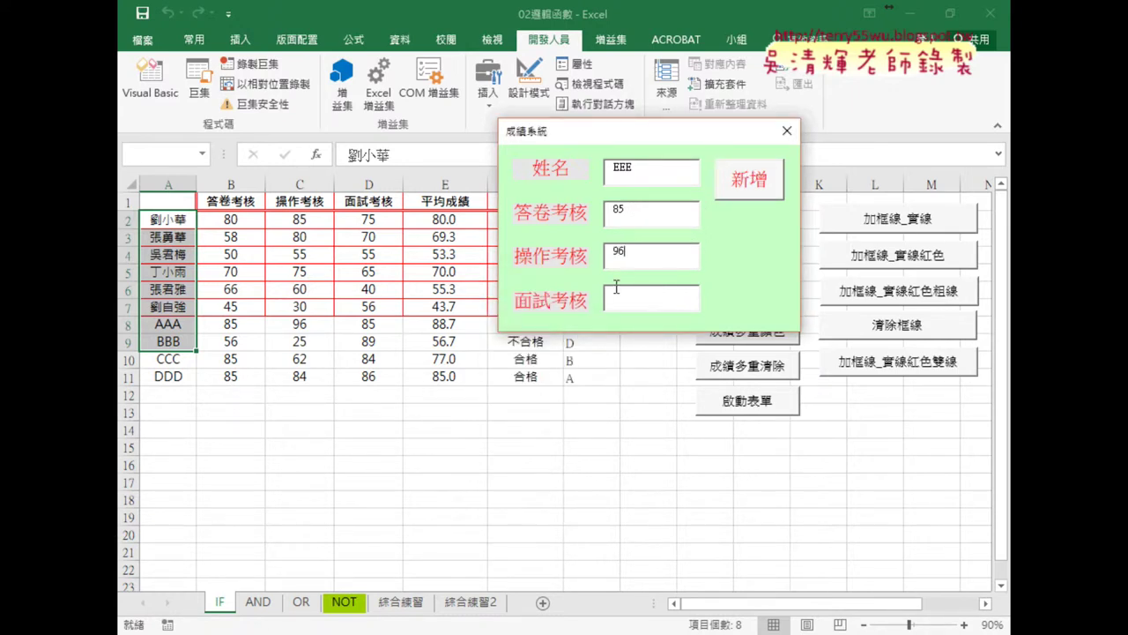
left_click(734, 178)
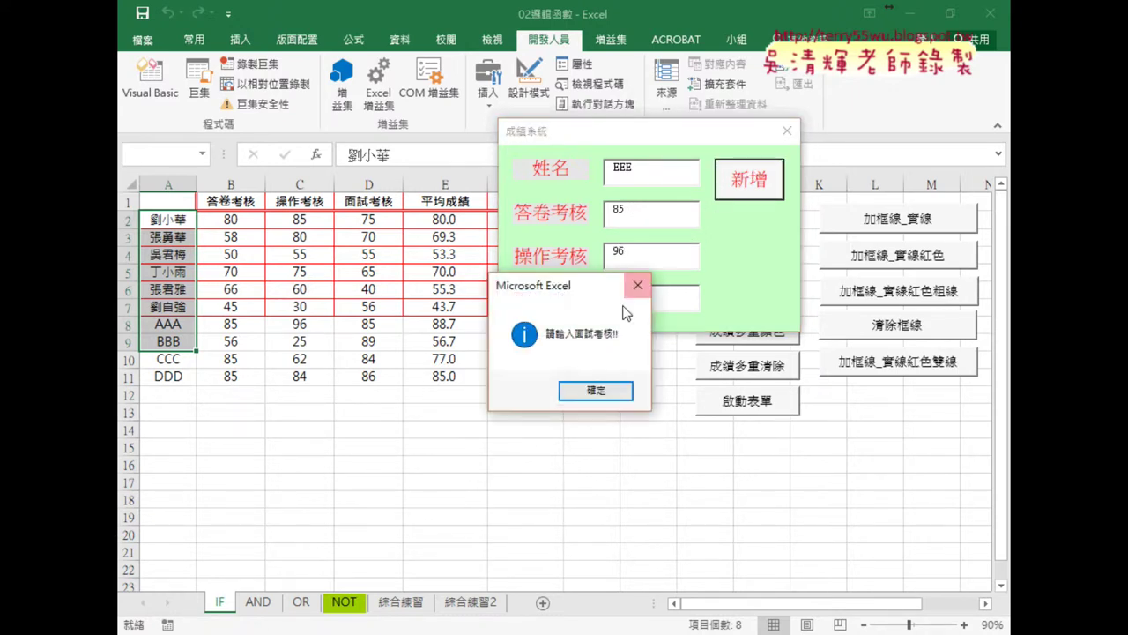
left_click(597, 391)
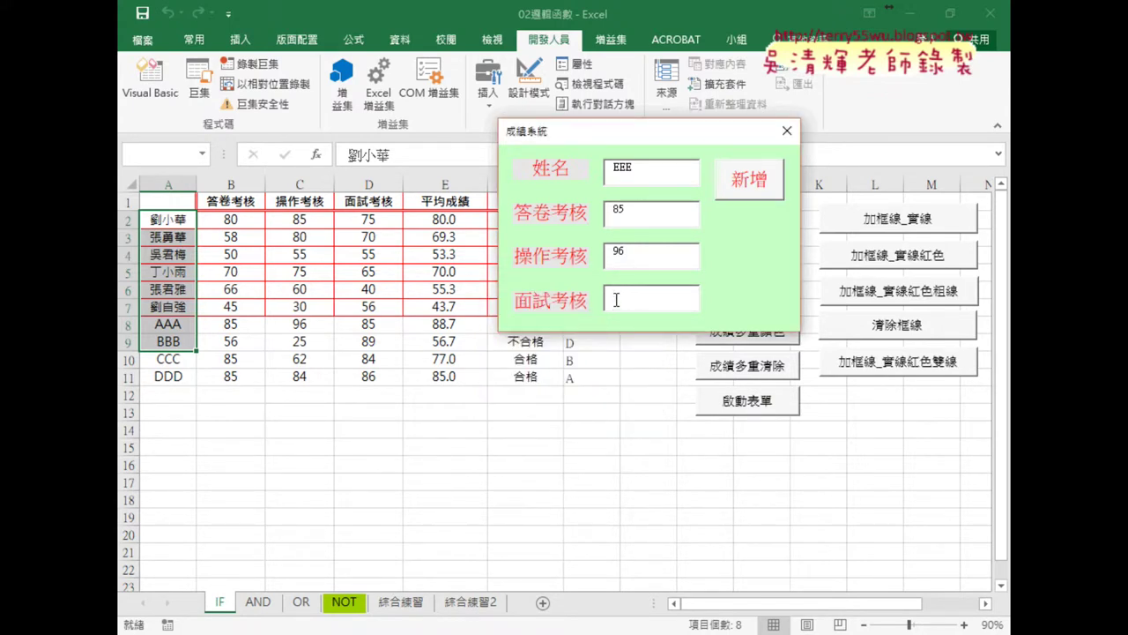
Enter 86 for 面試考核, then overwrite the three scores with AA, EE and FF.
type("86")
left_click_drag(642, 211, 589, 220)
type("AA")
left_click_drag(642, 256, 617, 256)
type("EE")
left_click_drag(657, 298, 599, 301)
type("FF")
left_click_drag(650, 208, 613, 208)
Submit the non-numeric scores and correct them to 85, 84 and 98 after each 請輸入數字!! warning.
left_click(760, 182)
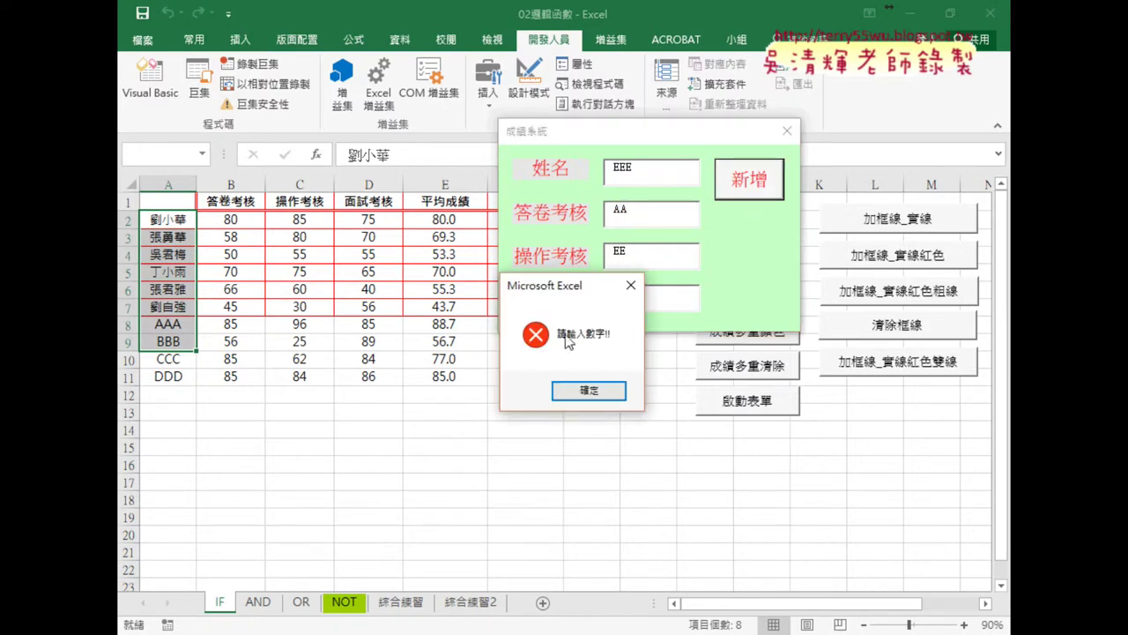
left_click_drag(582, 291, 744, 177)
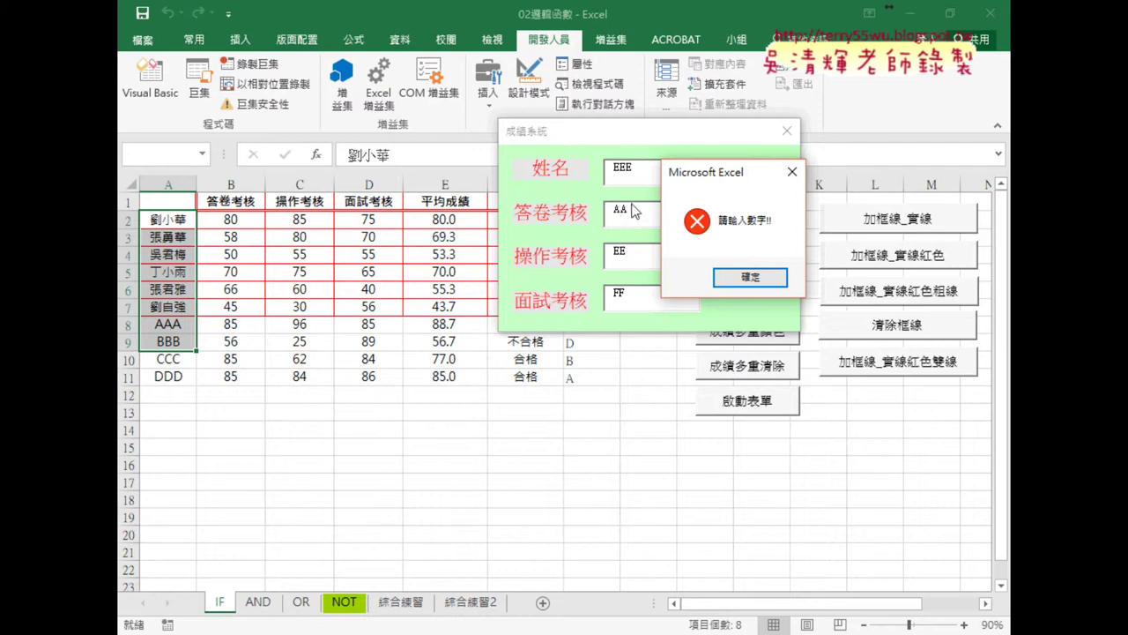
left_click(731, 280)
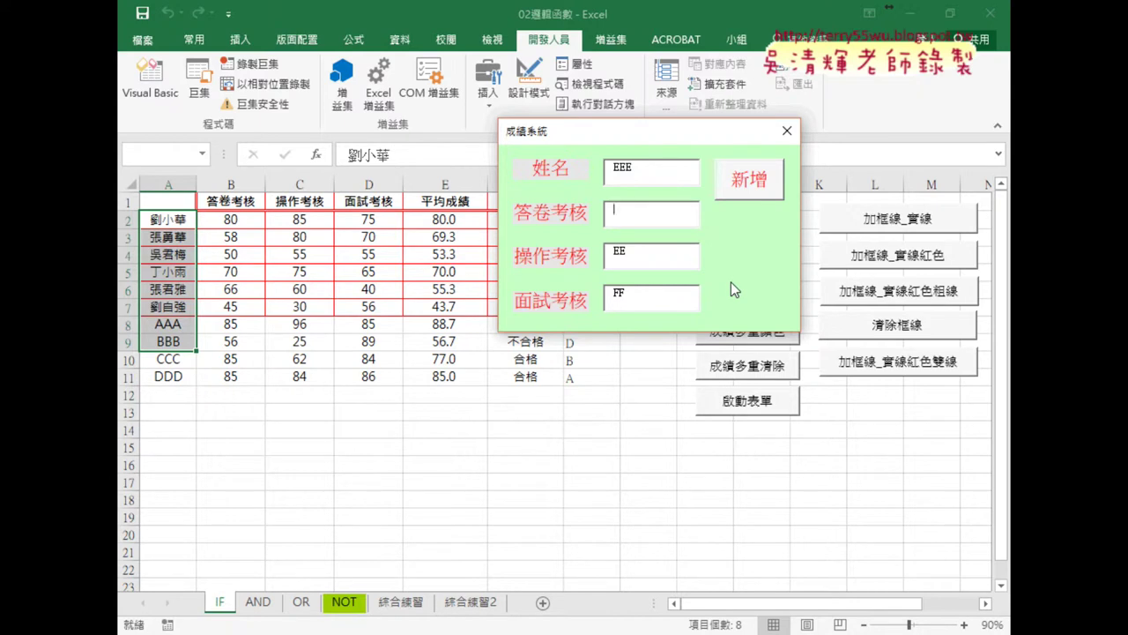
type("85")
left_click(753, 180)
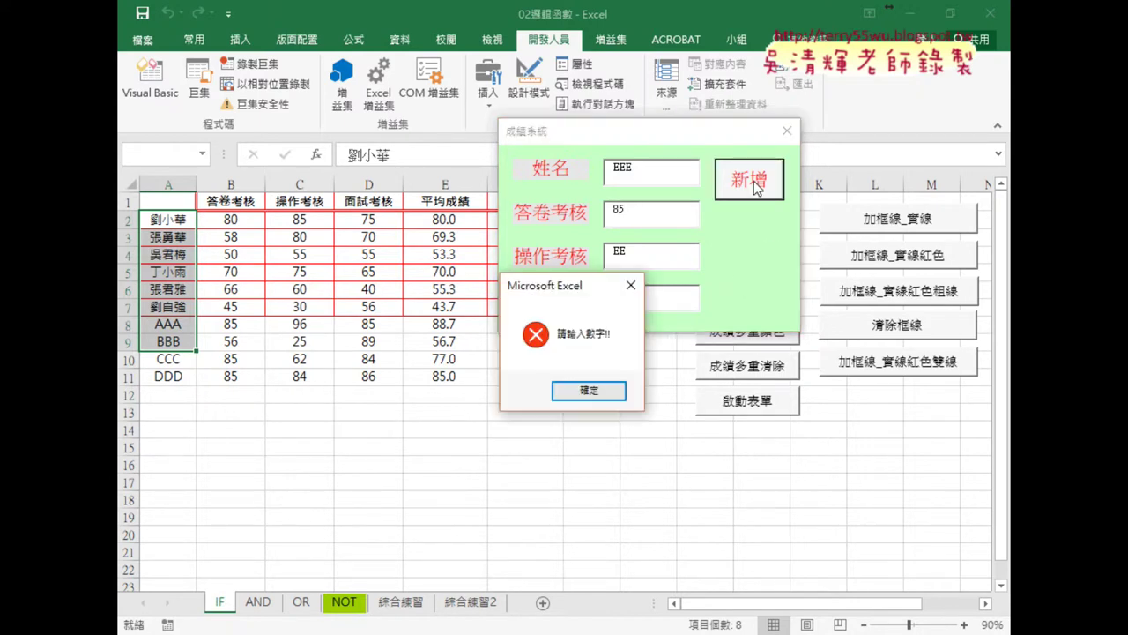
left_click_drag(582, 294, 752, 228)
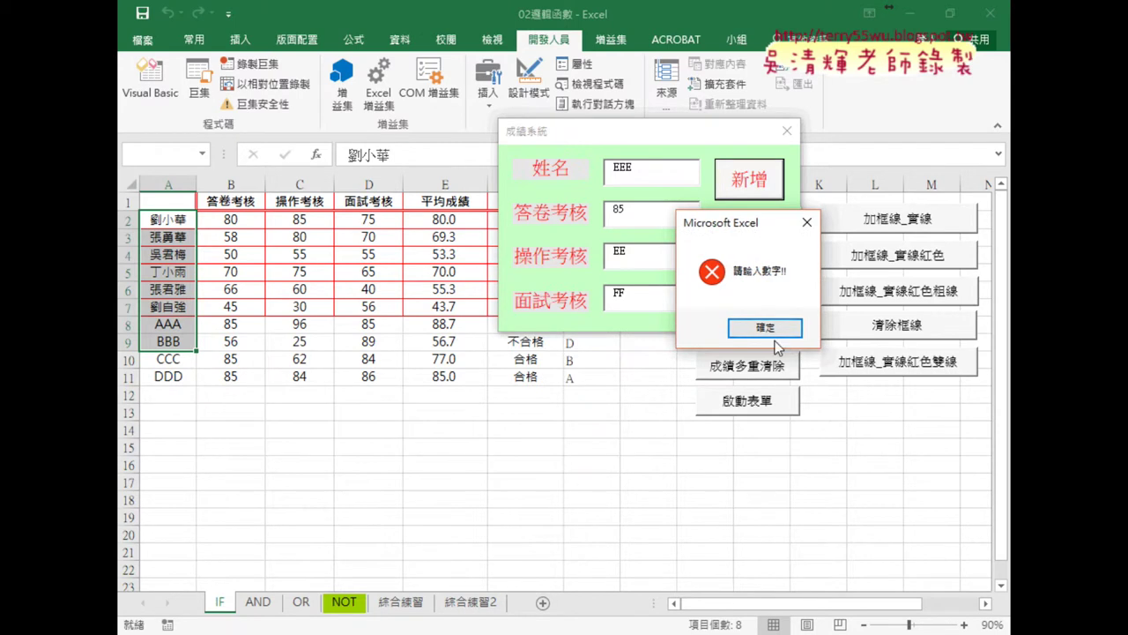
left_click(759, 323)
type("84")
left_click(739, 187)
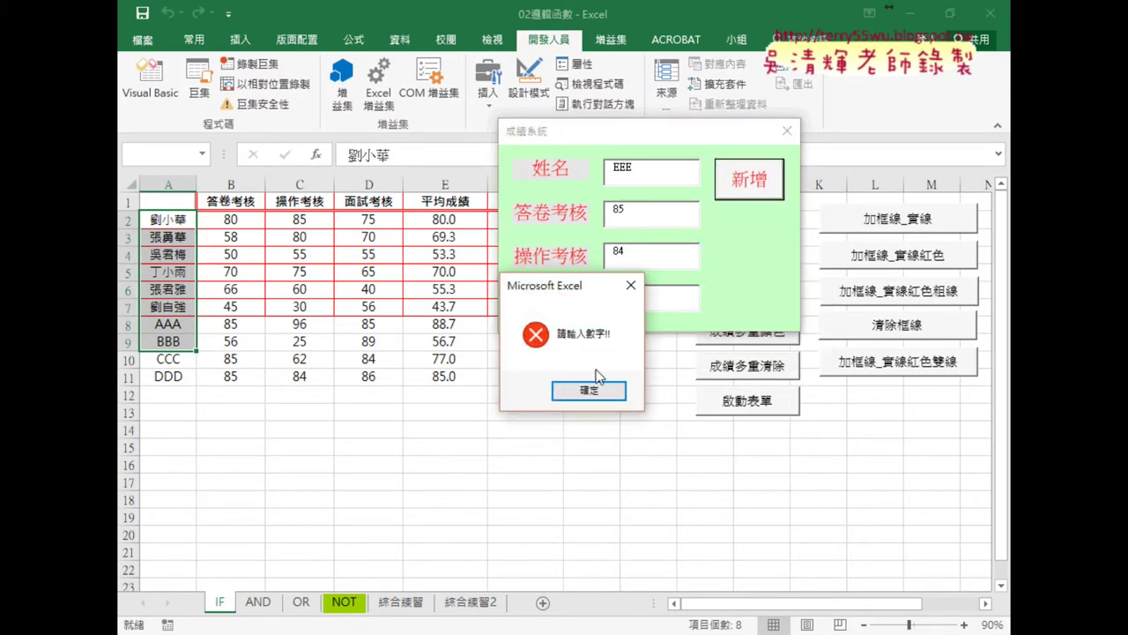
left_click(587, 320)
type("98")
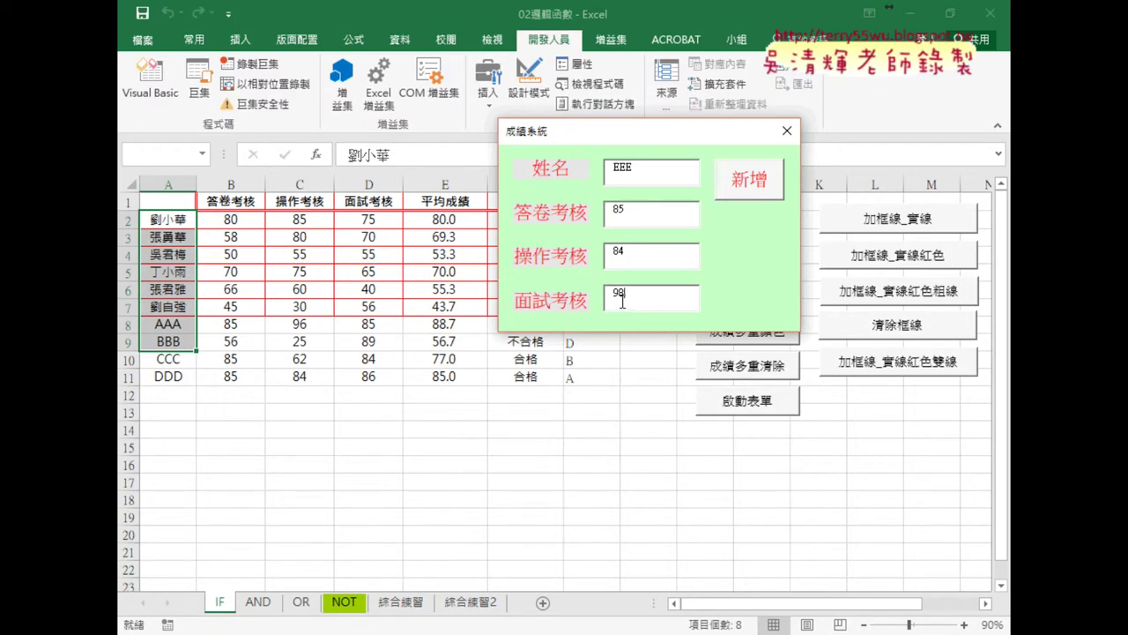
Add the EEE row with average 89.0 and close the grade form.
left_click(745, 183)
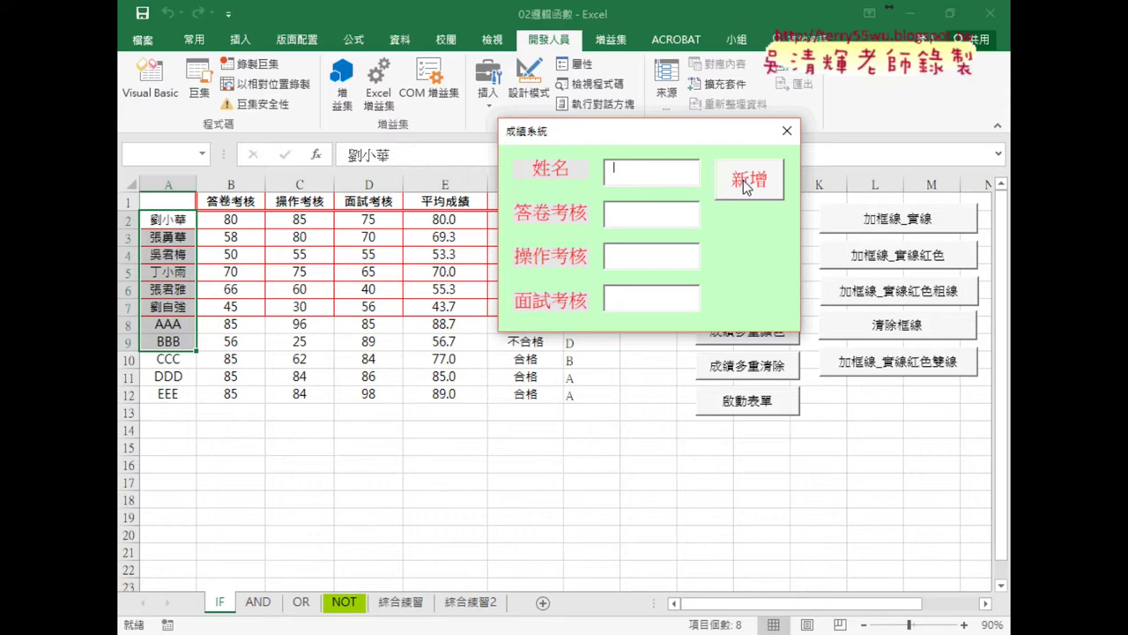
left_click(787, 130)
left_click(629, 148)
Delete the three IsNumeric If blocks from CommandButton1_Click, leaving an indented empty line.
double_click(628, 149)
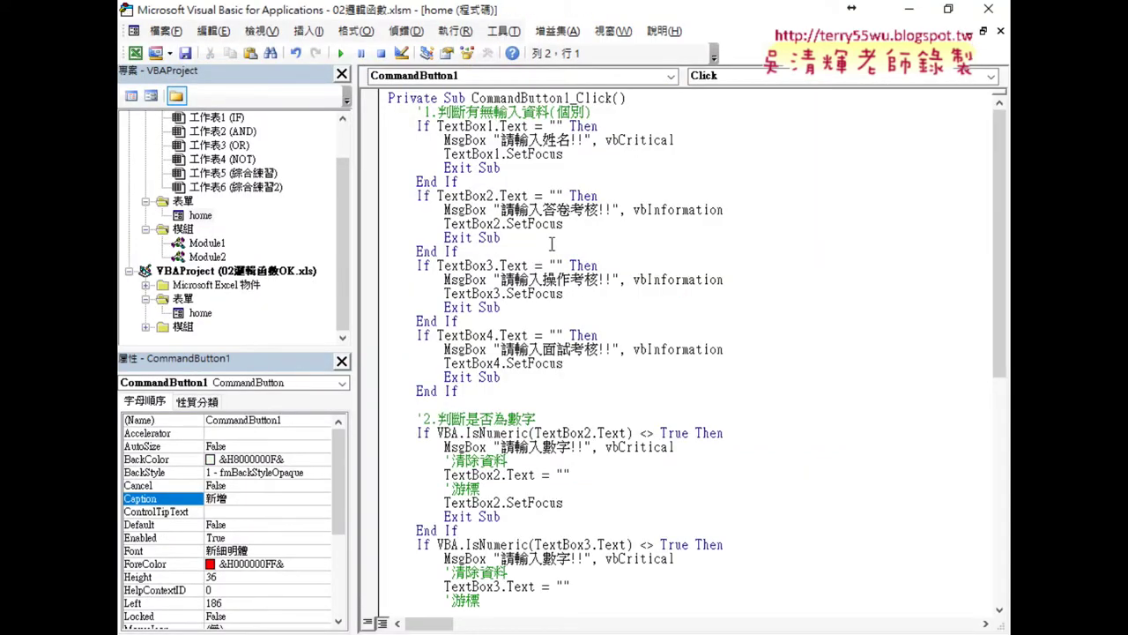
scroll(551, 247, "down", 3)
scroll(551, 247, "down", 3)
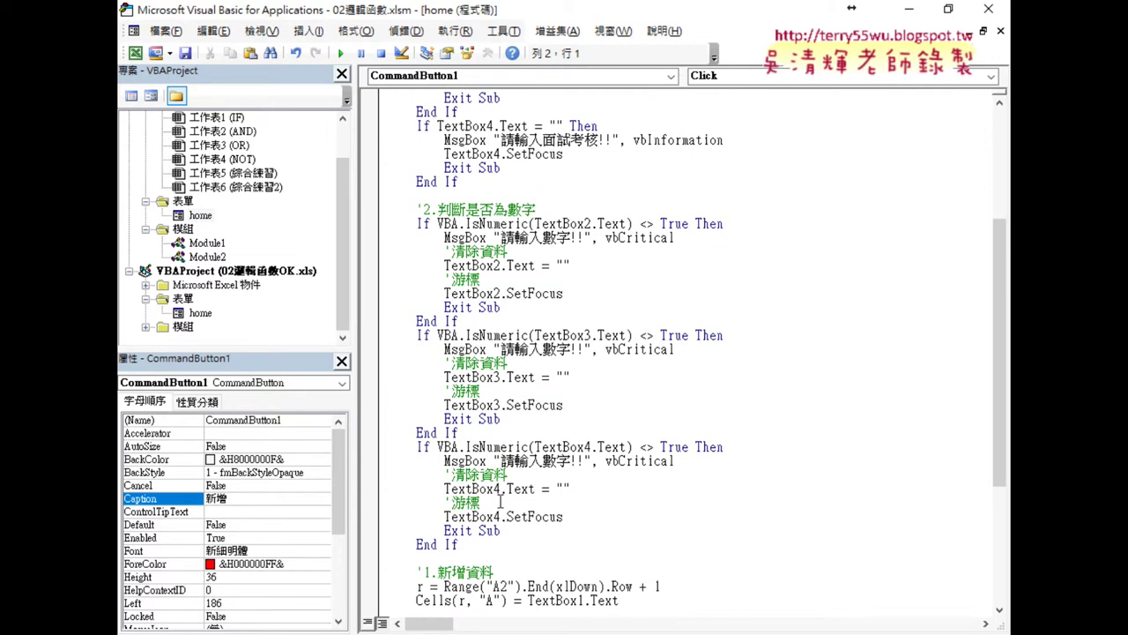
left_click_drag(460, 544, 387, 223)
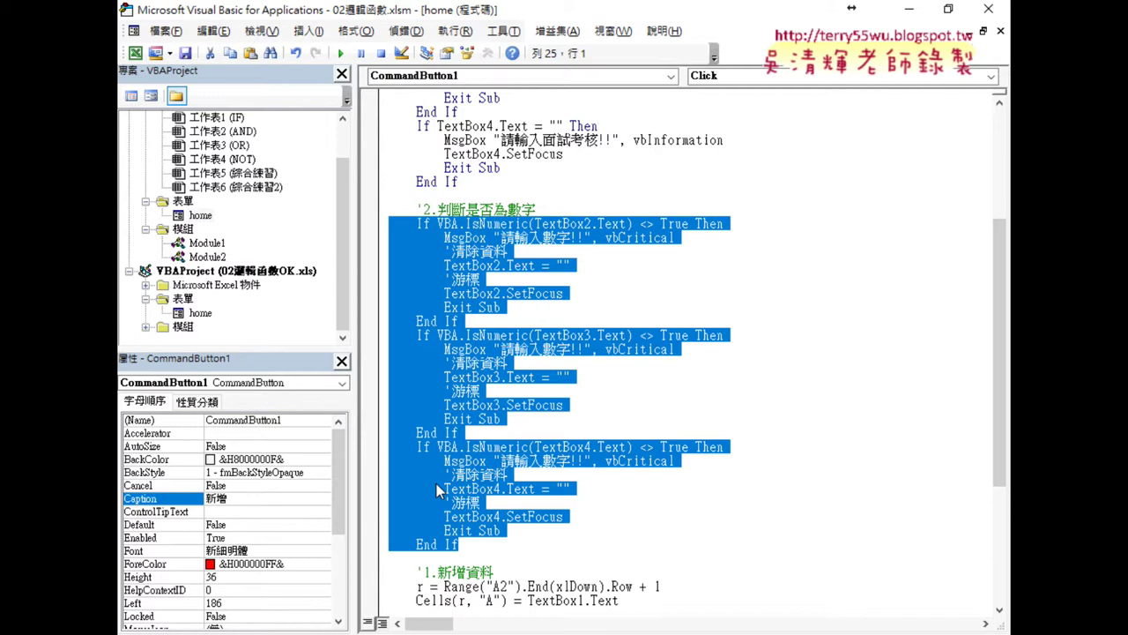
key("Delete")
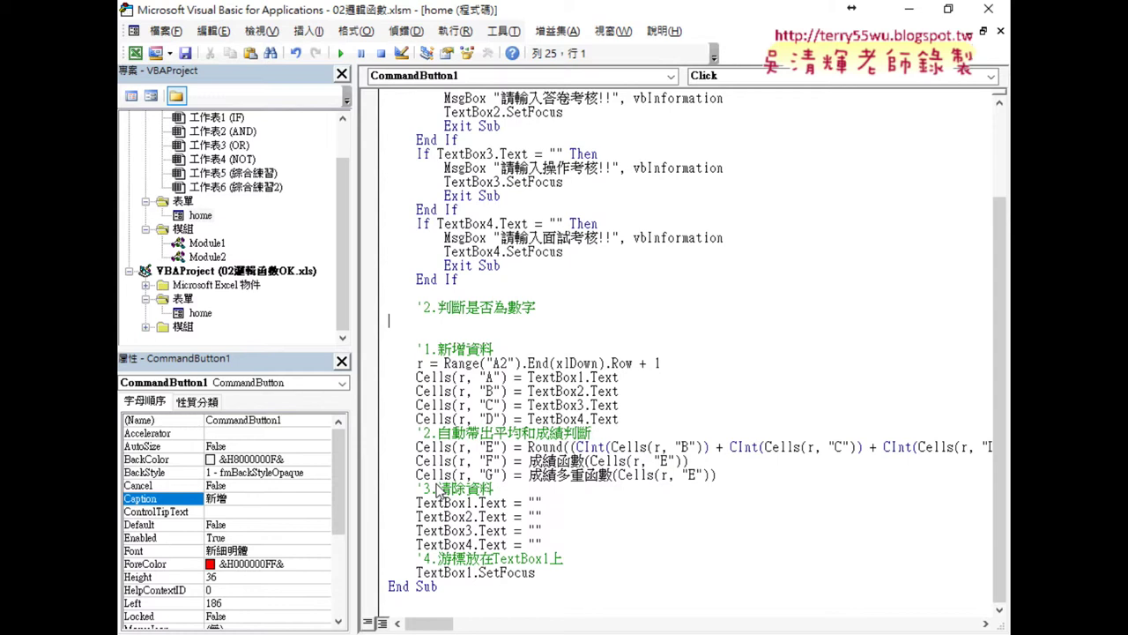
key("Tab")
scroll(502, 285, "up", 3)
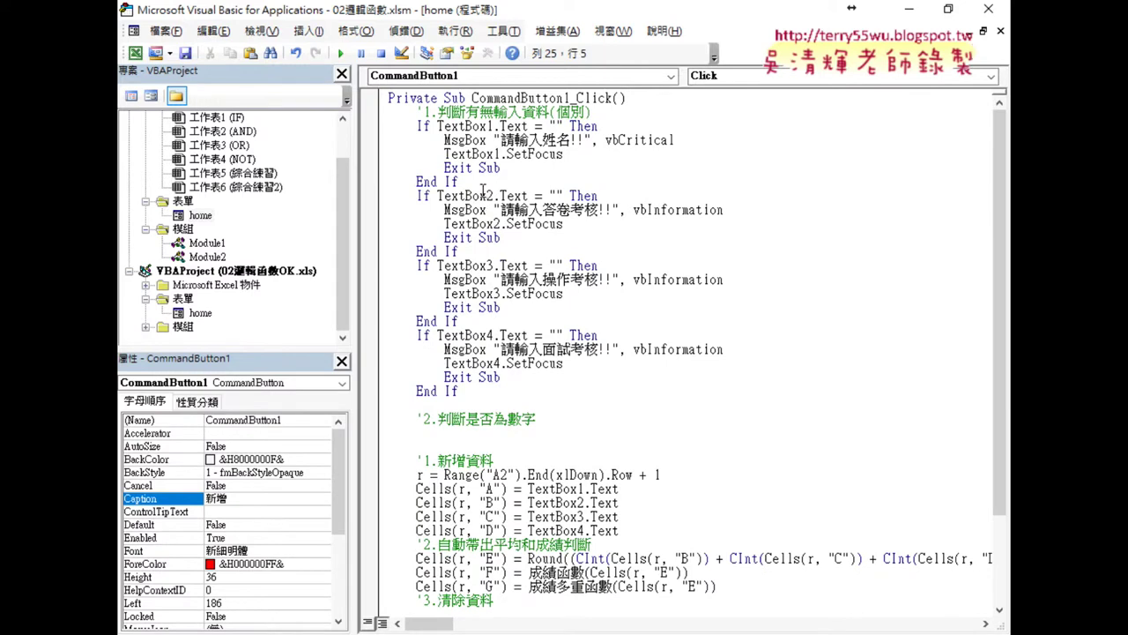
left_click_drag(454, 183, 377, 128)
Copy the TextBox1 empty-check block and paste it under the numeric-check comment.
right_click(431, 143)
left_click(452, 173)
left_click(426, 435)
right_click(425, 139)
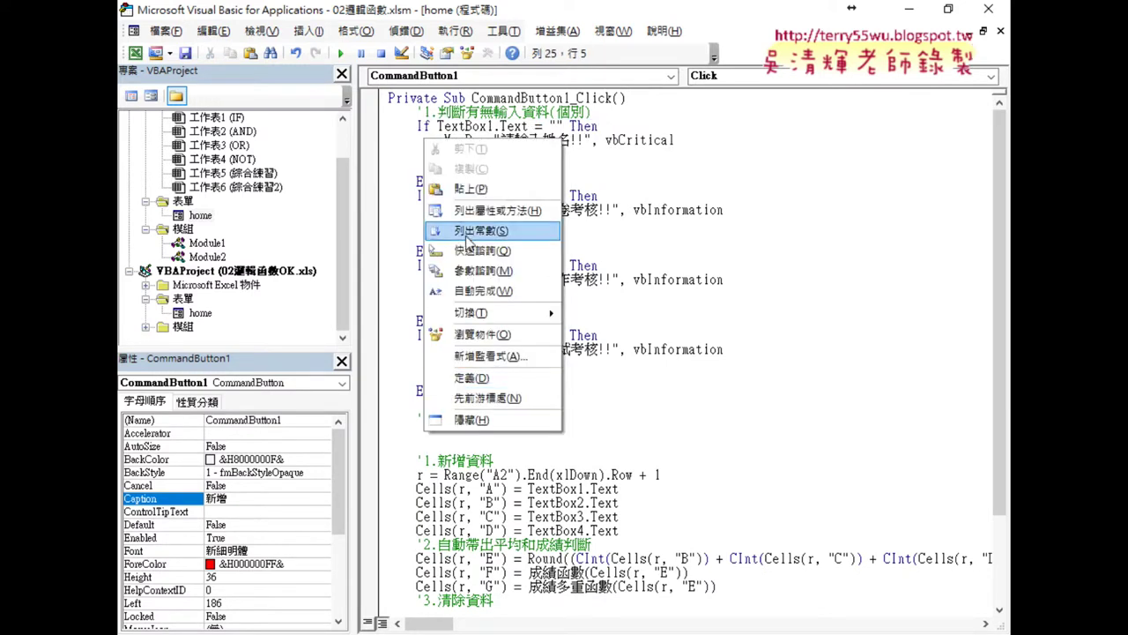
left_click(470, 189)
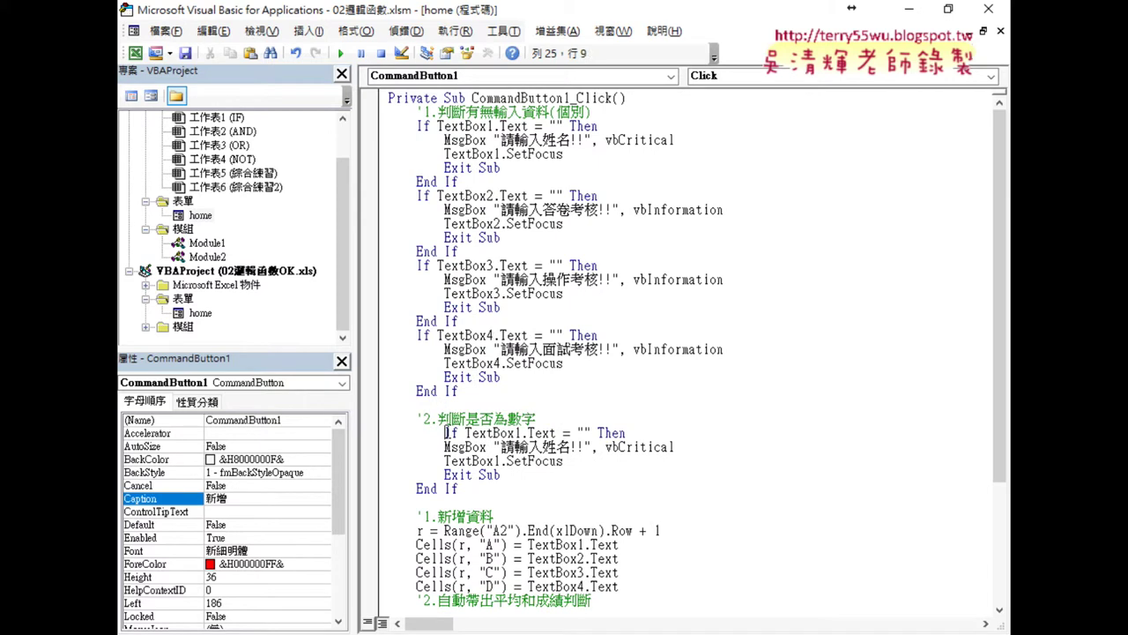
key("shift+Tab")
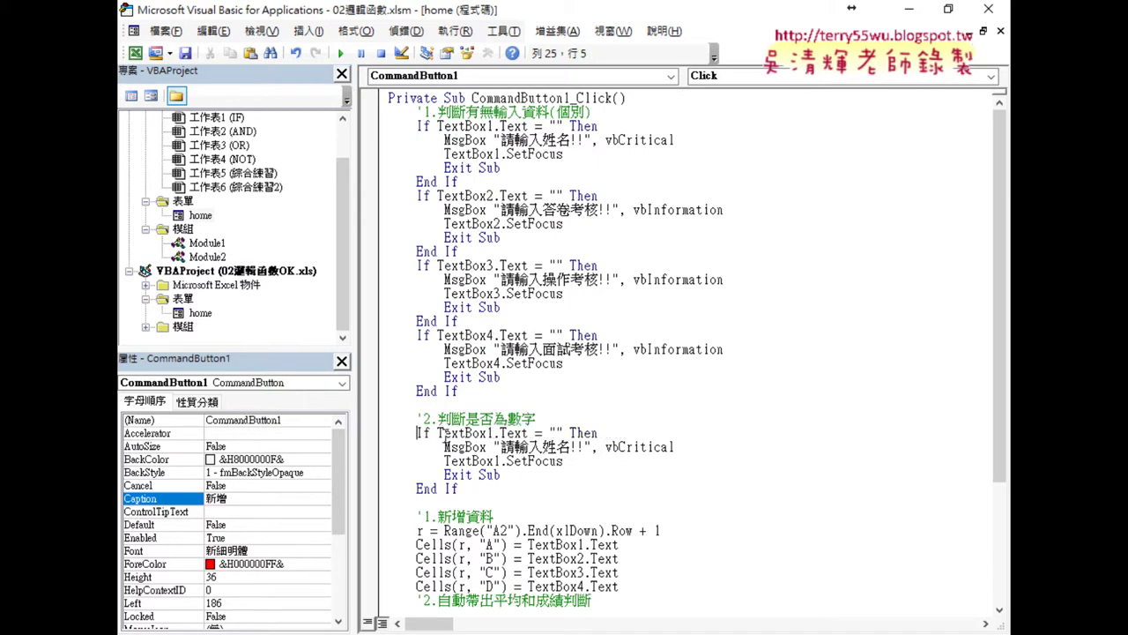
Remove the = "" comparison from the pasted block's If condition.
left_click_drag(436, 433, 530, 433)
scroll(530, 433, "down", 1)
mouse_move(550, 391)
left_mouse_down()
mouse_move(550, 419)
mouse_move(530, 391)
left_mouse_up()
left_click(552, 390)
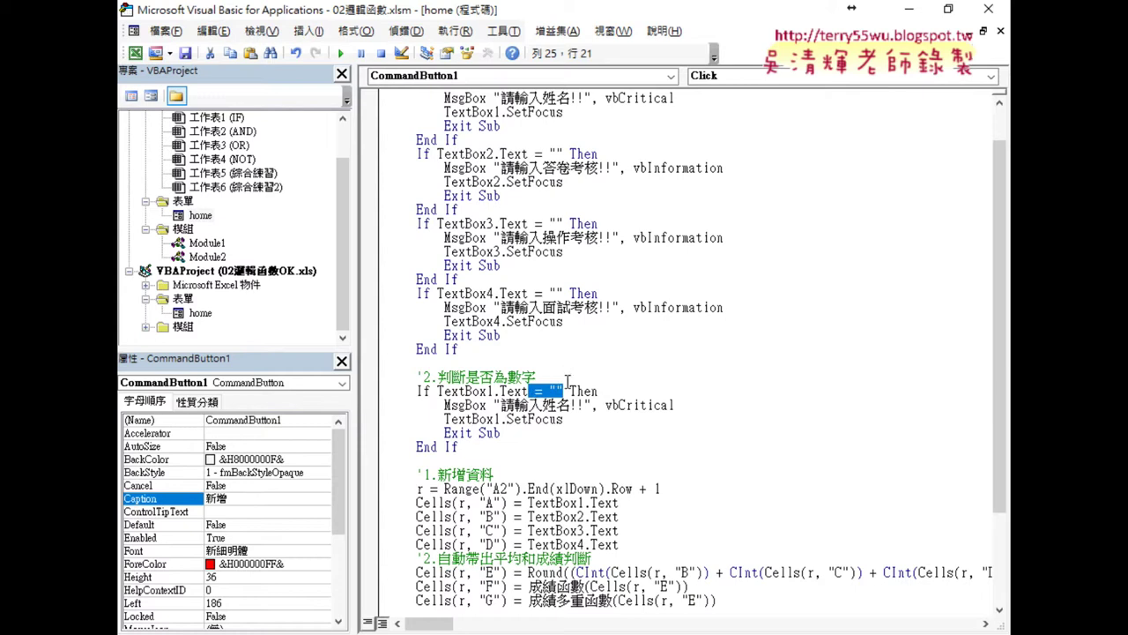
key("Delete")
key("Left")
key("Left")
key("Left")
left_click(438, 390)
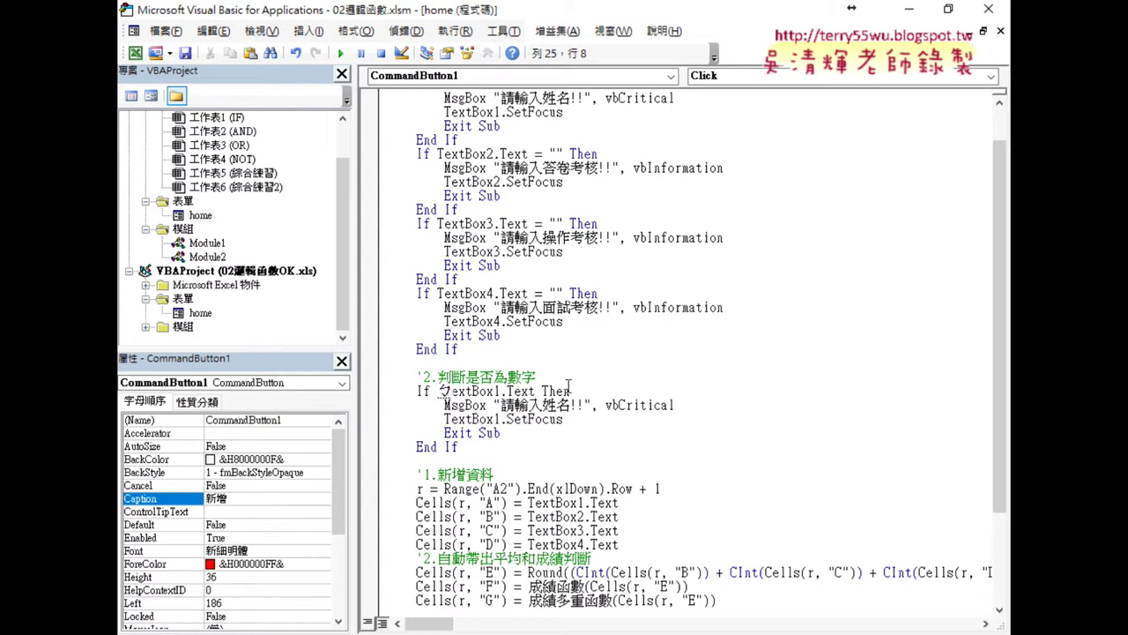
Insert vba.IsNumeric before TextBox1.Text using the IntelliSense list.
type("vba")
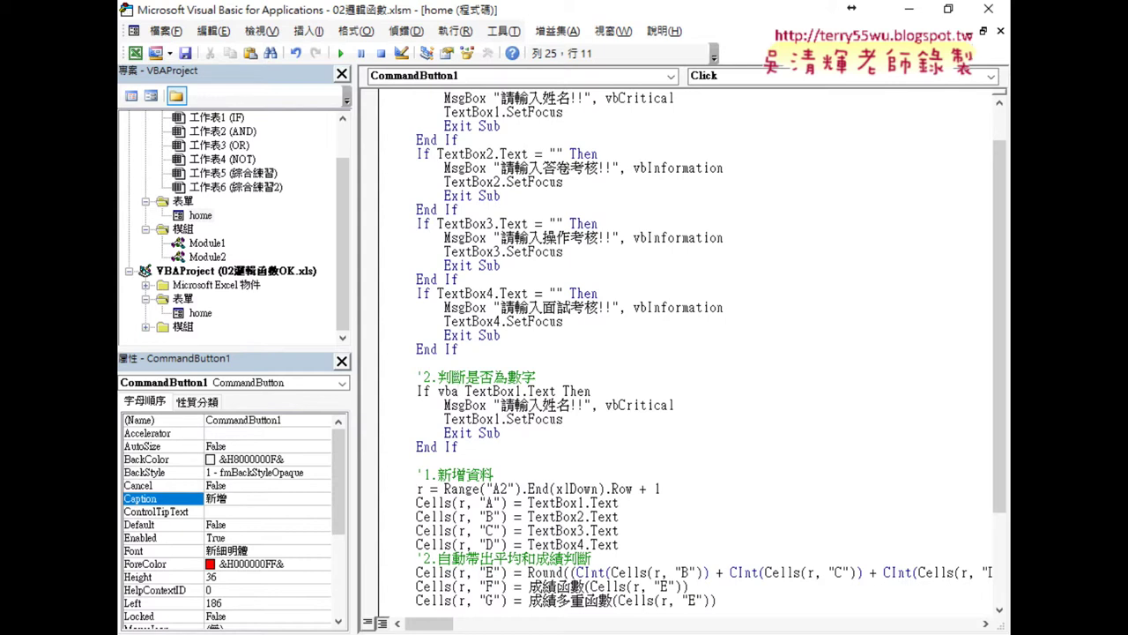
type(".")
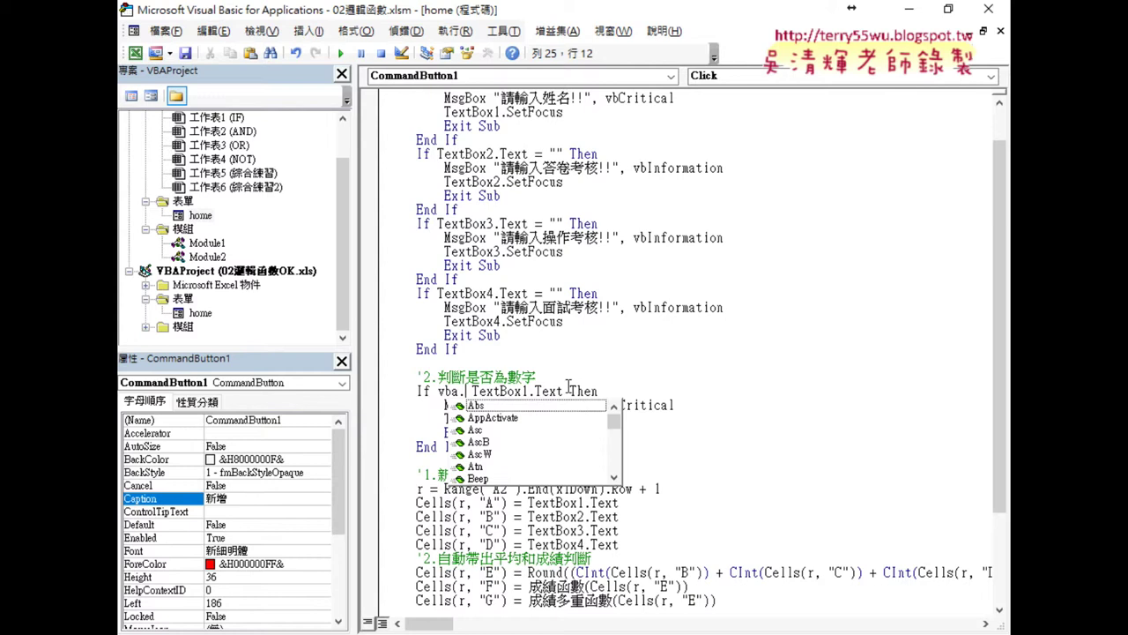
type("i")
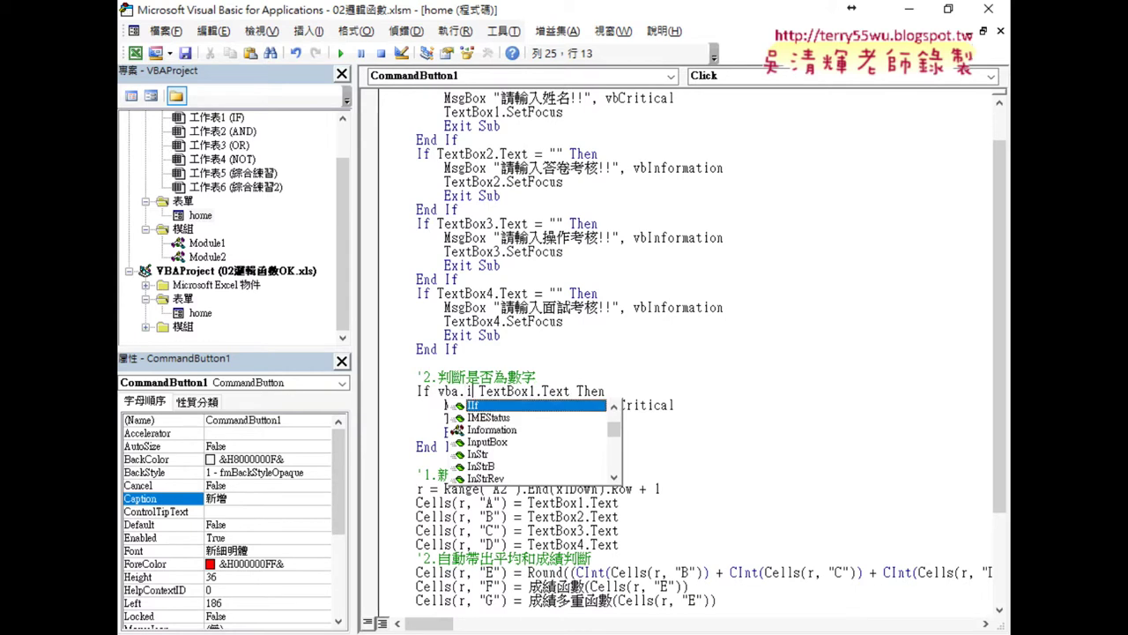
type("s")
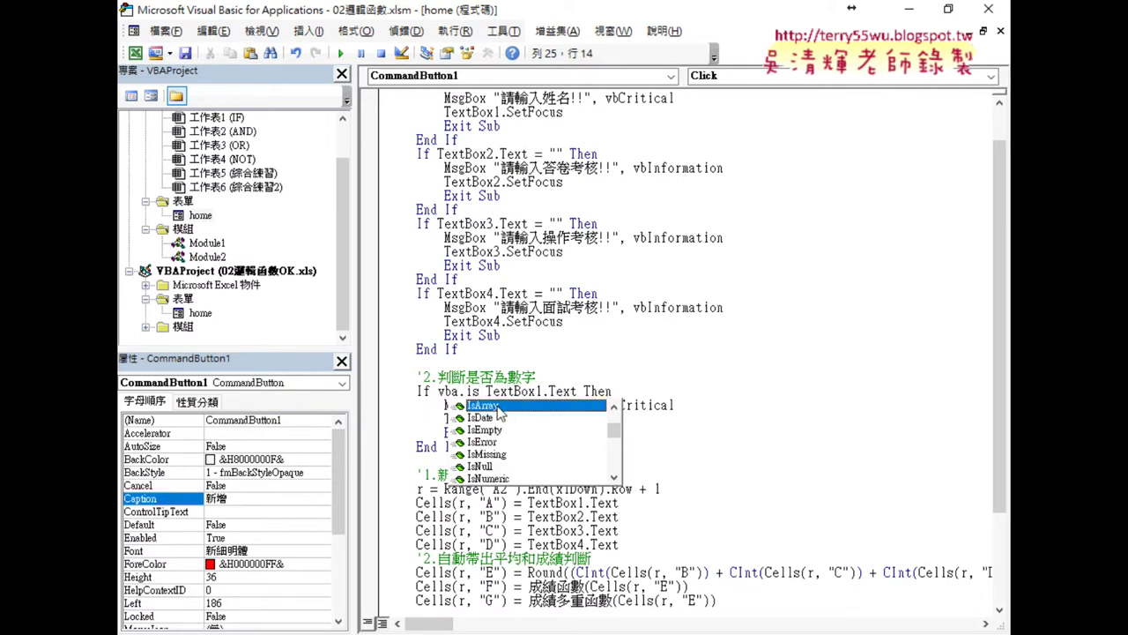
left_click(484, 420)
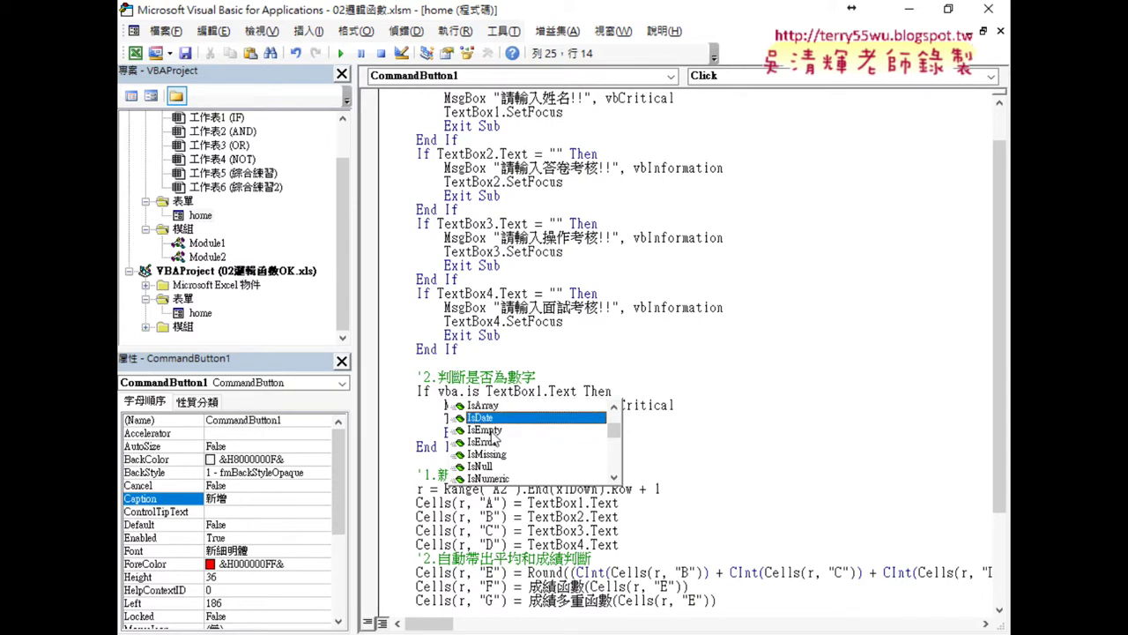
left_click(486, 430)
left_click(501, 443)
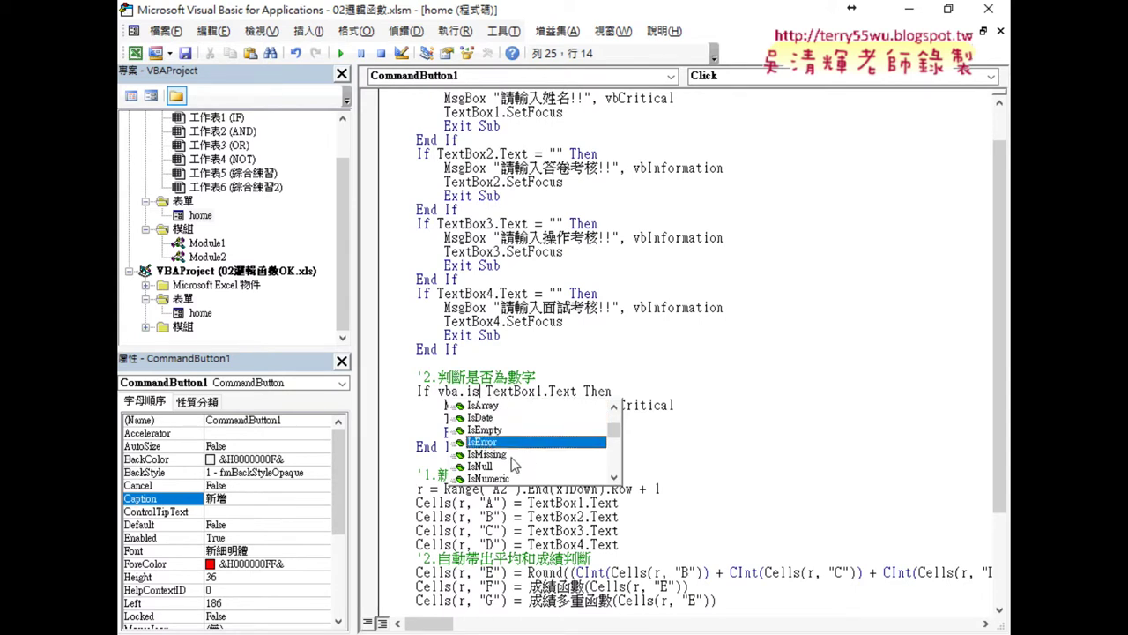
left_click(510, 455)
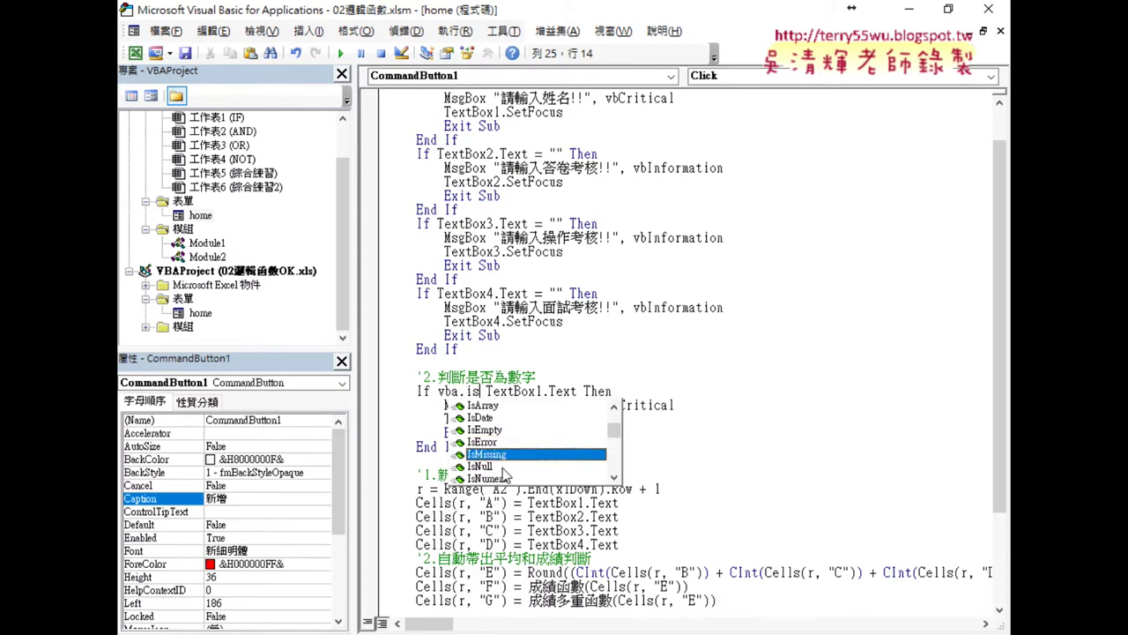
left_click(501, 466)
left_click(512, 477)
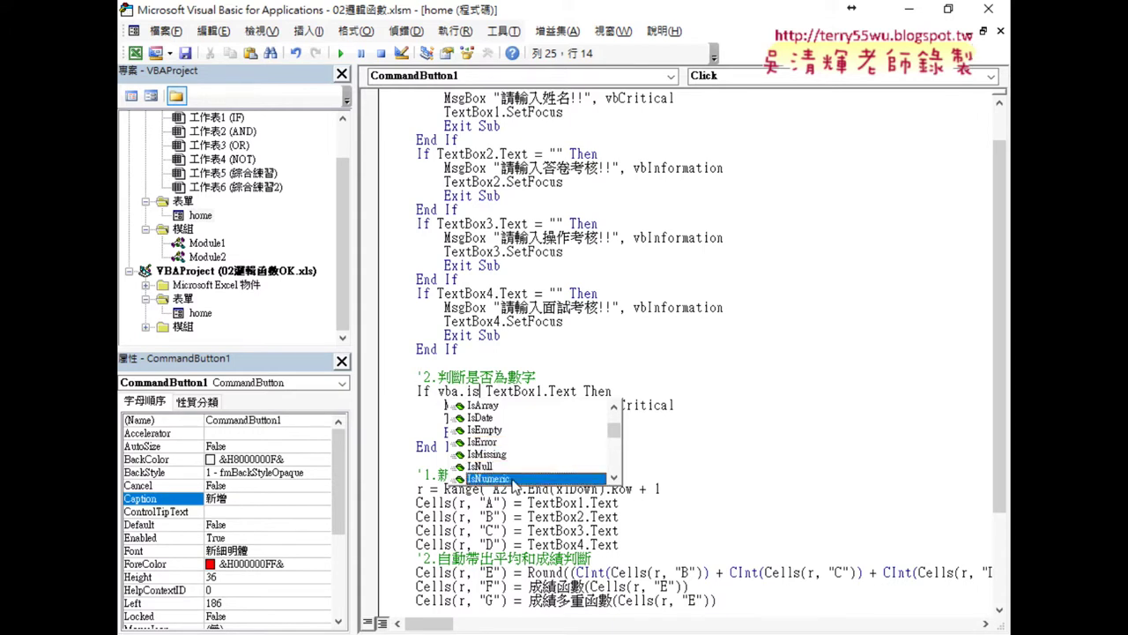
left_click(617, 483)
left_click(618, 484)
left_click(617, 483)
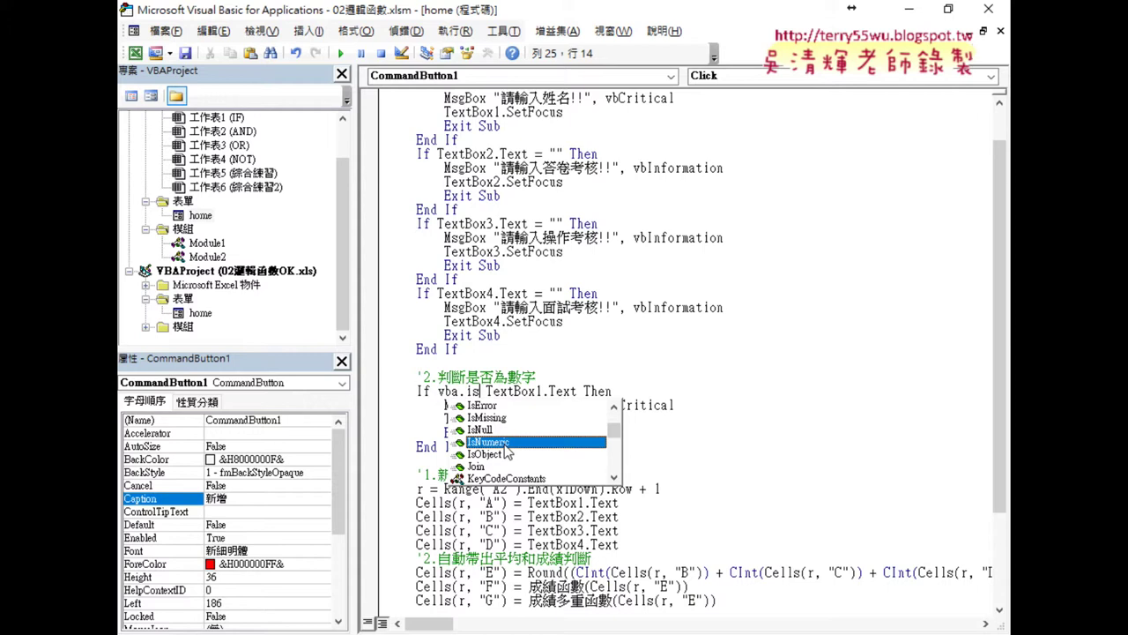
double_click(505, 443)
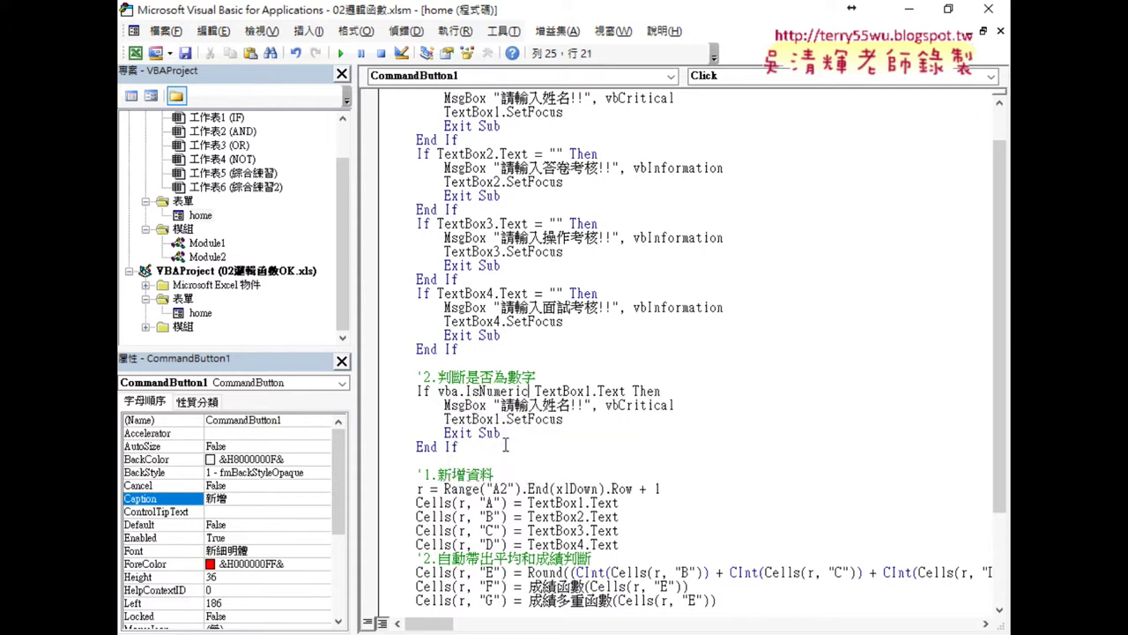
Wrap TextBox1.Text in parentheses so the condition reads vba.IsNumeric(TextBox1.Text).
type("(")
key("Delete")
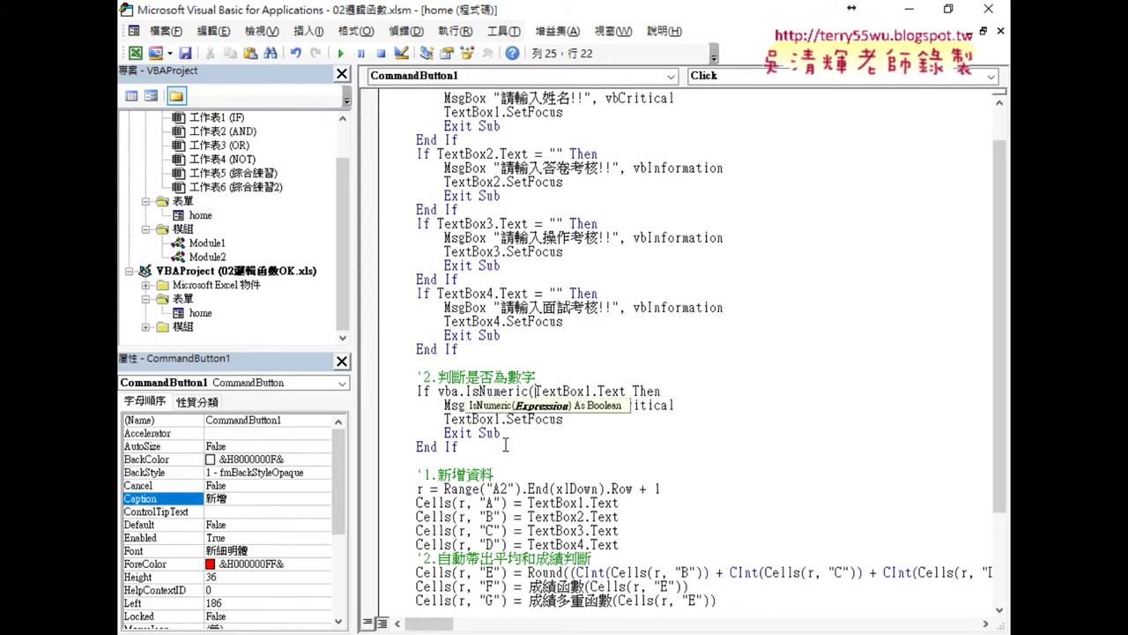
left_click(625, 391)
type(")")
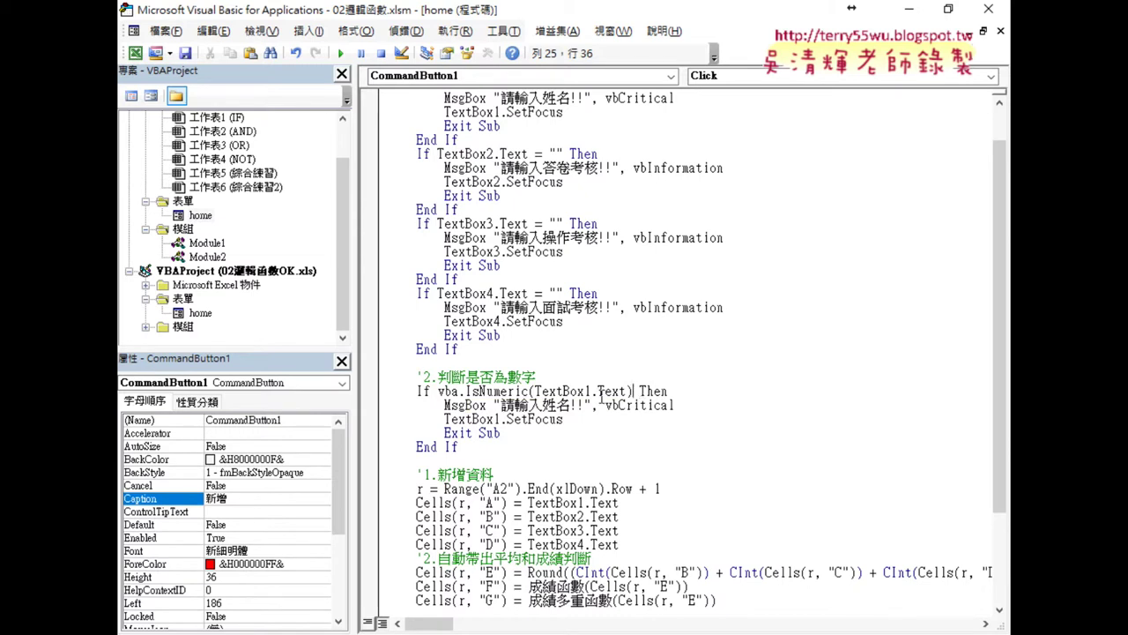
left_click_drag(438, 391, 634, 390)
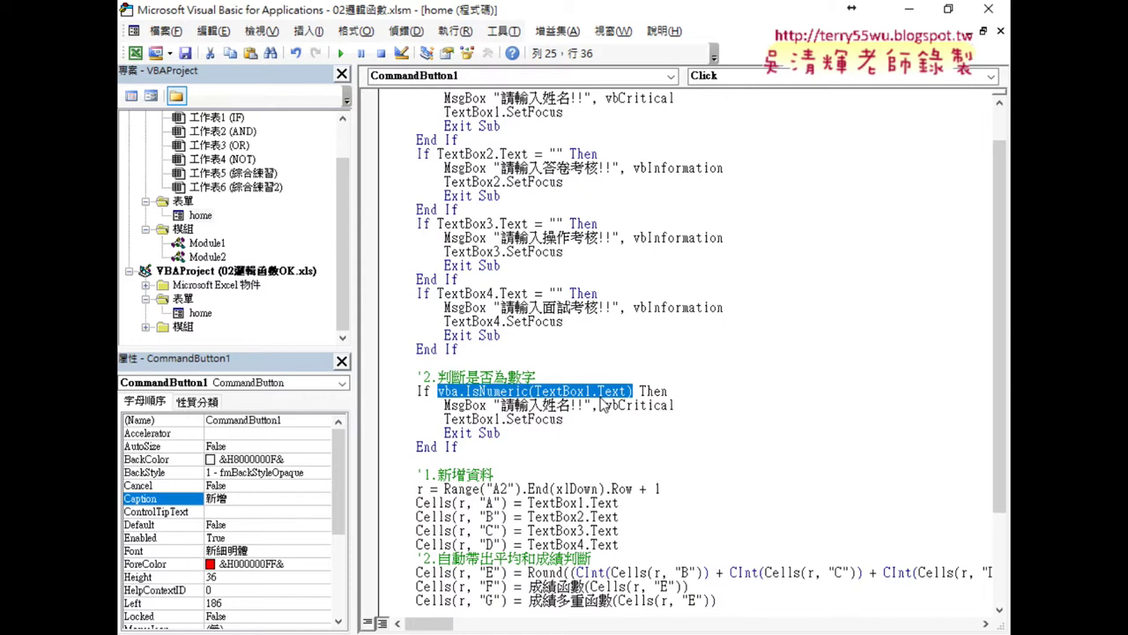
Complete the condition as IsNumeric(TextBox1.Text) <> True and let the If line reformat.
left_click(633, 391)
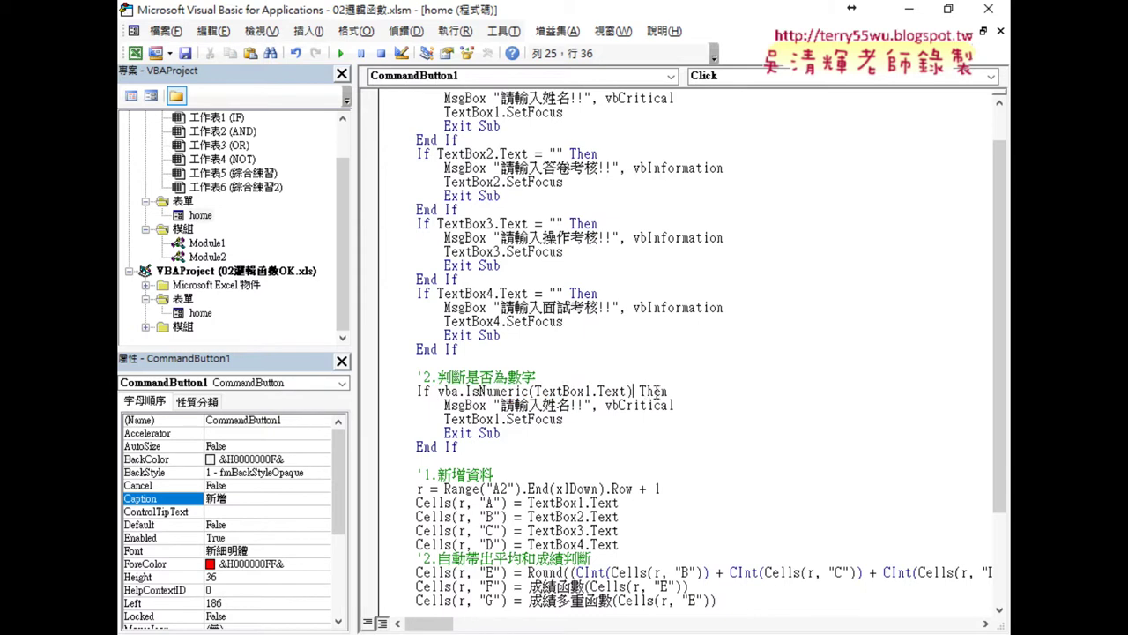
type("=")
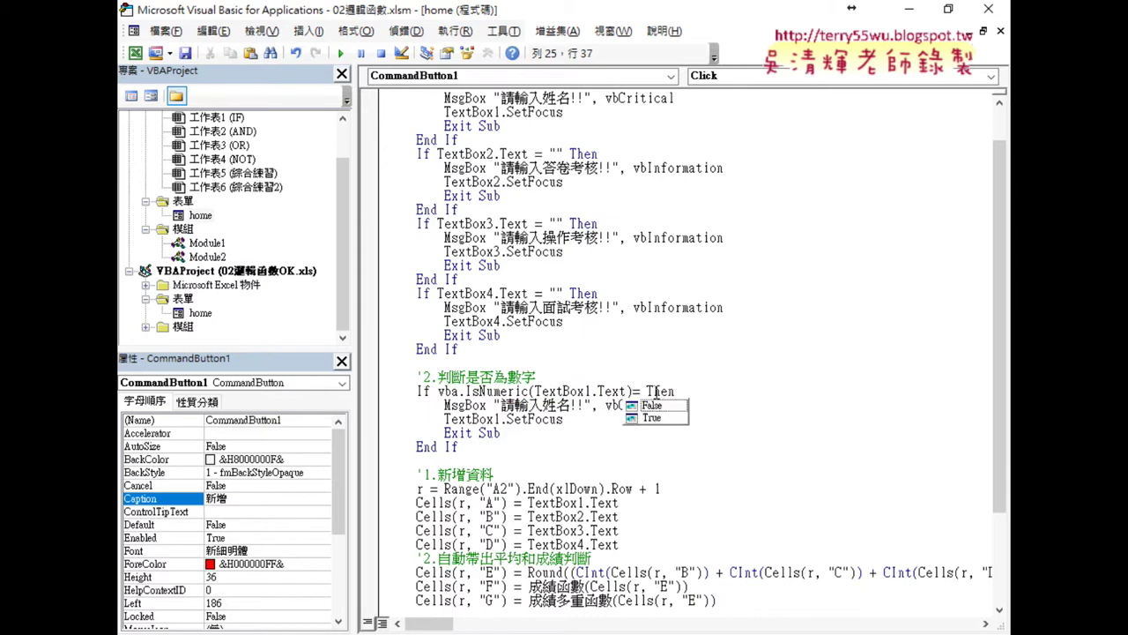
key("space")
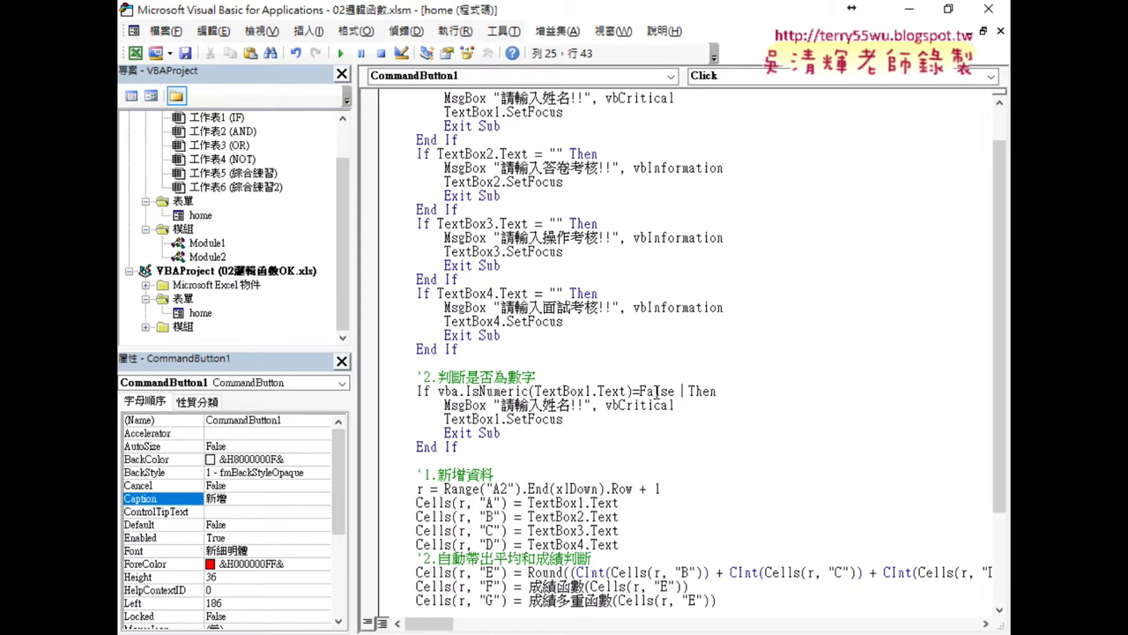
key("BackSpace")
key("BackSpace")
key("BackSpace")
key("BackSpace")
key("BackSpace")
key("BackSpace")
key("BackSpace")
type("<>")
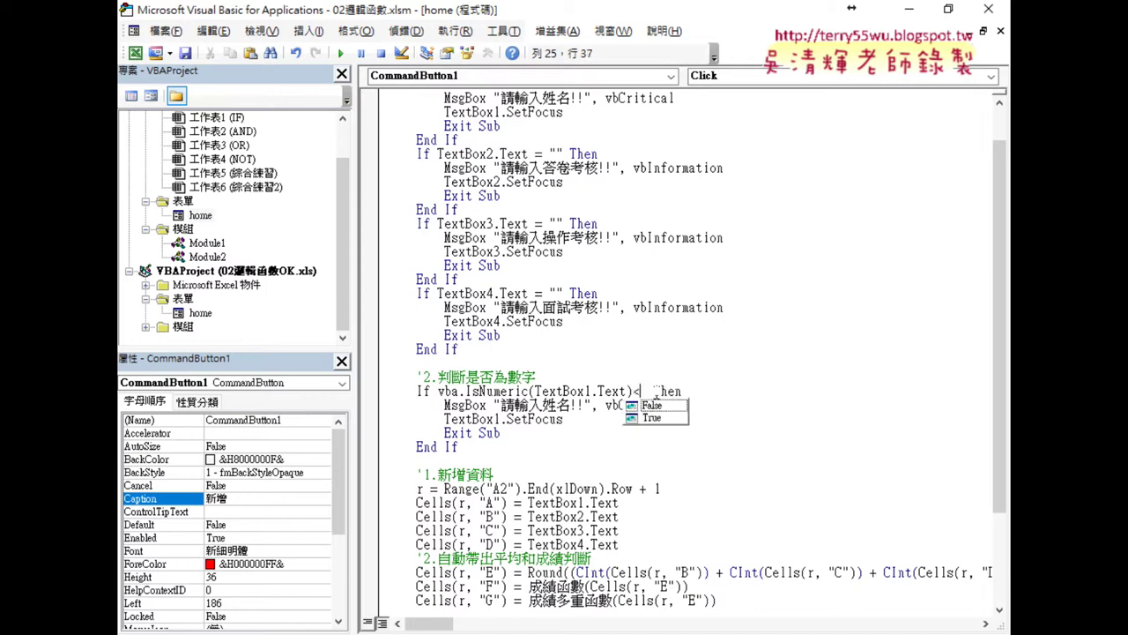
key("Down")
key("space")
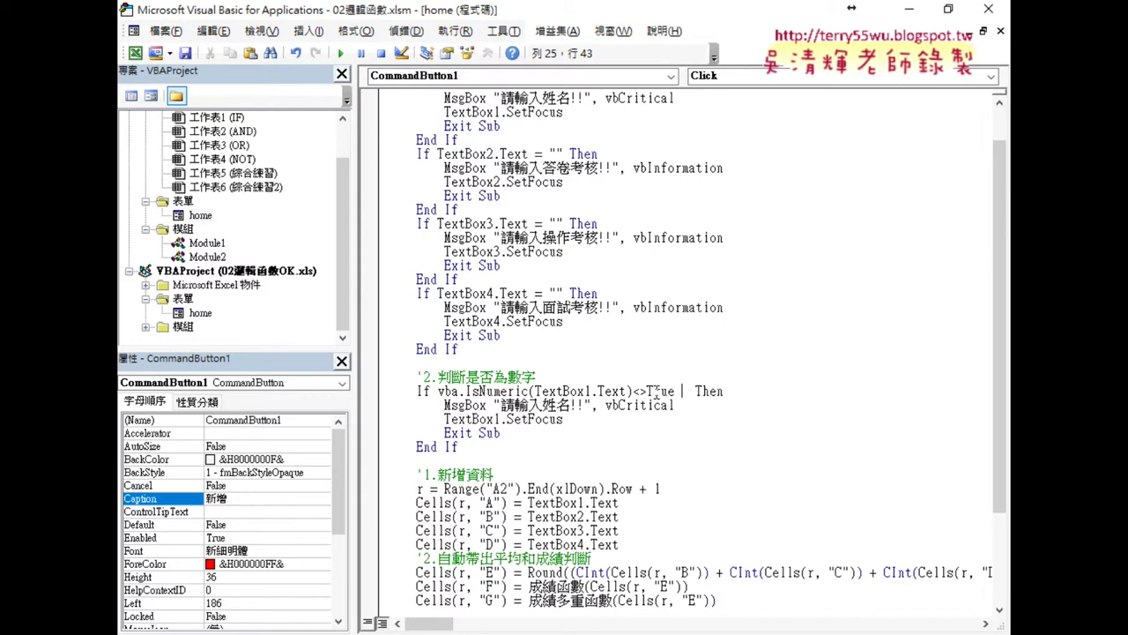
key("Delete")
key("Down")
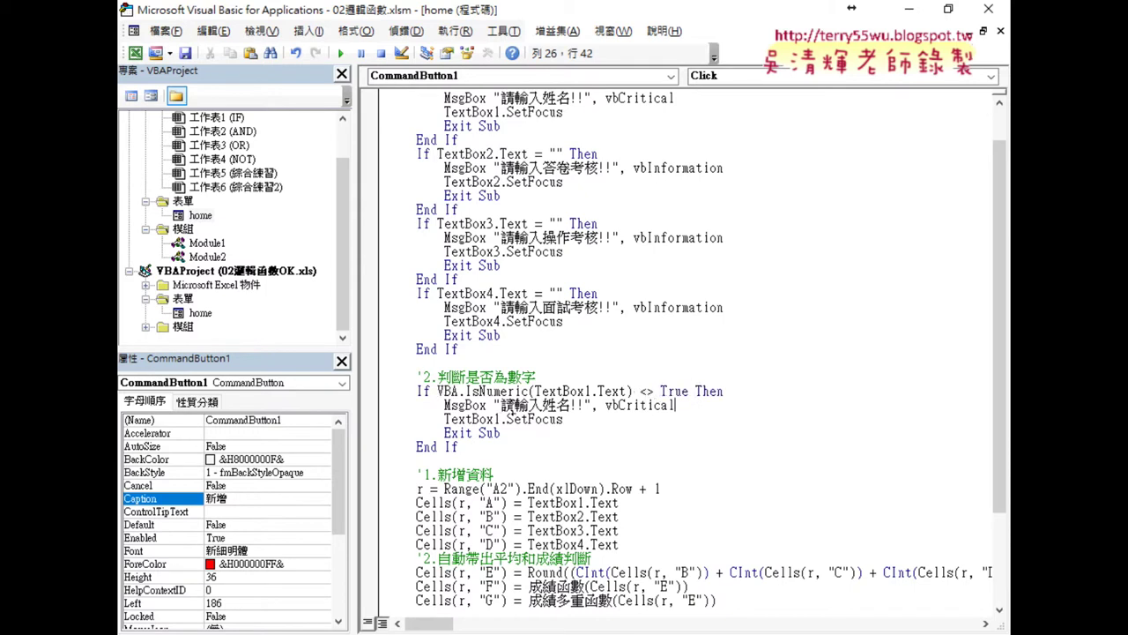
Change the MsgBox text from 姓名 to 數字, making it 請輸入數字!!, and add a new line below.
left_click(547, 406)
left_click_drag(542, 406, 571, 405)
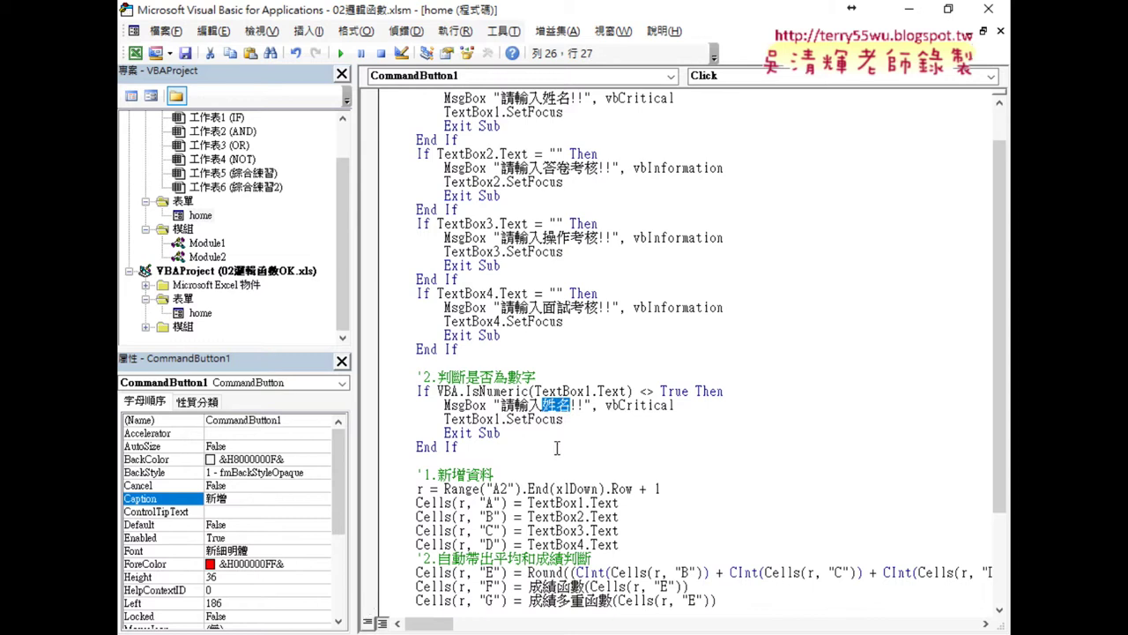
type("數字")
key("Return")
key("Right")
key("Right")
key("Right")
key("Right")
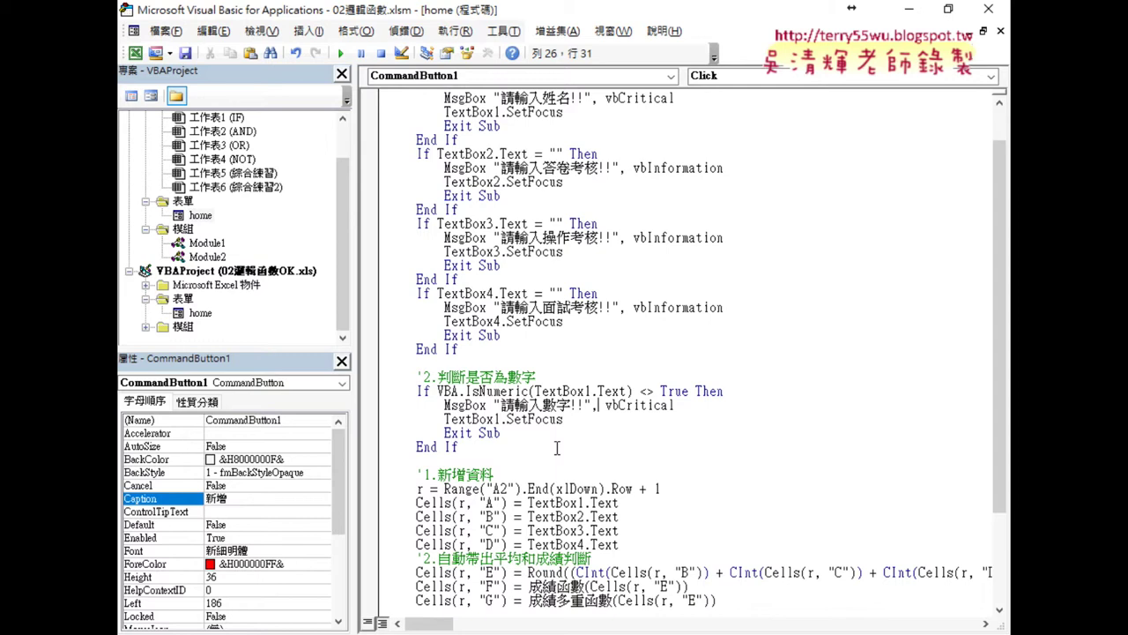
key("End")
key("Return")
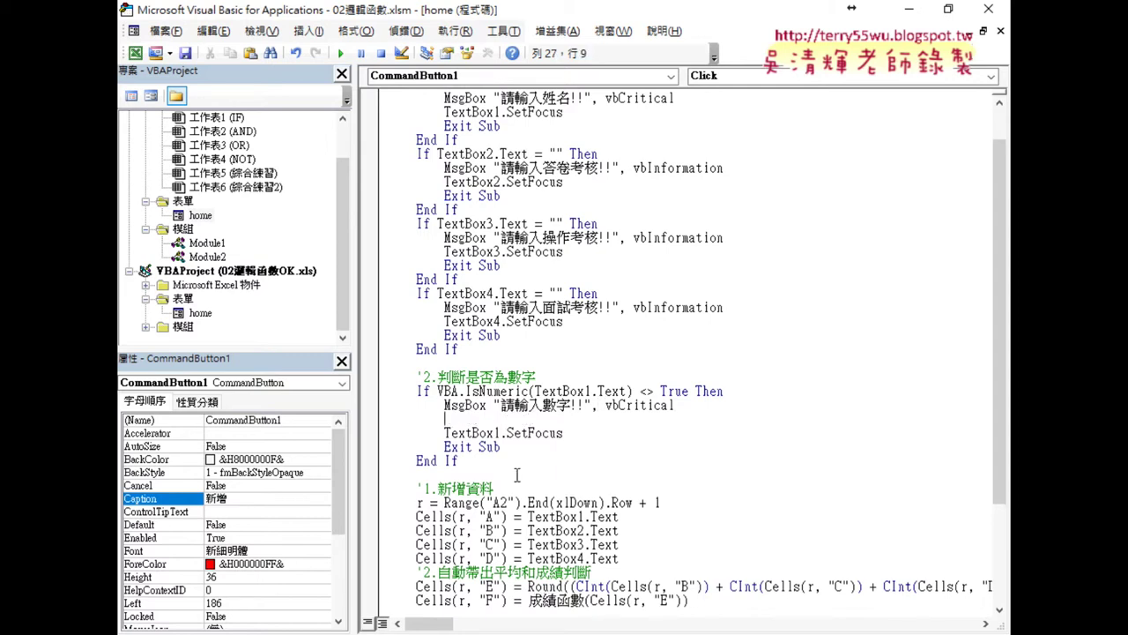
Add the line TextBox1.Text = "" to clear the box before SetFocus.
left_click_drag(445, 432, 501, 433)
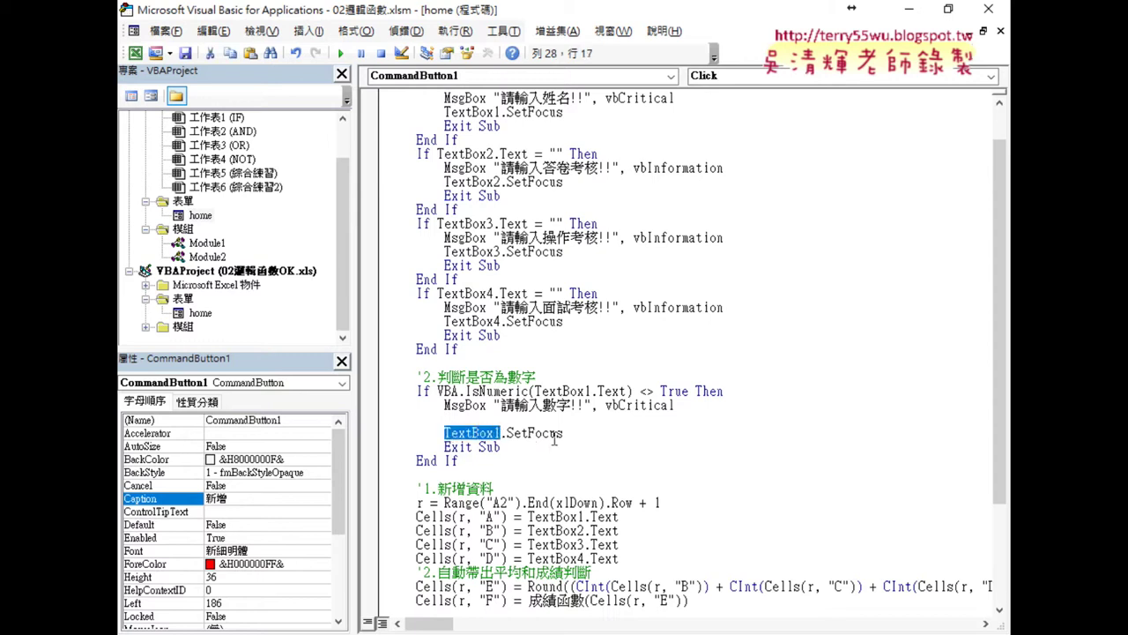
left_click_drag(485, 435, 477, 426)
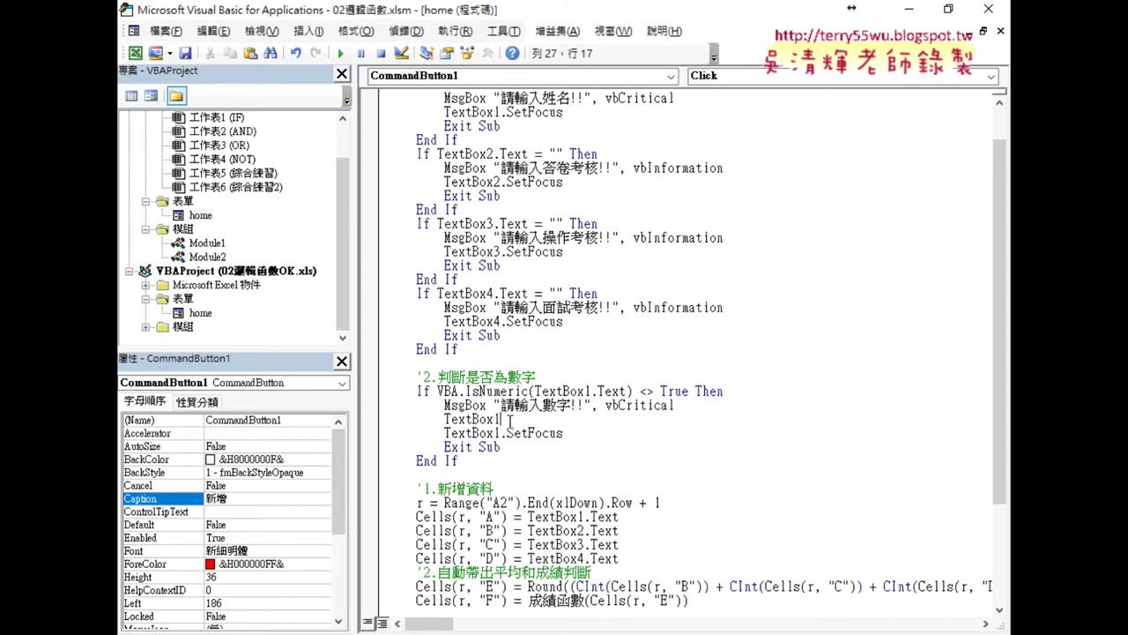
type(".tex")
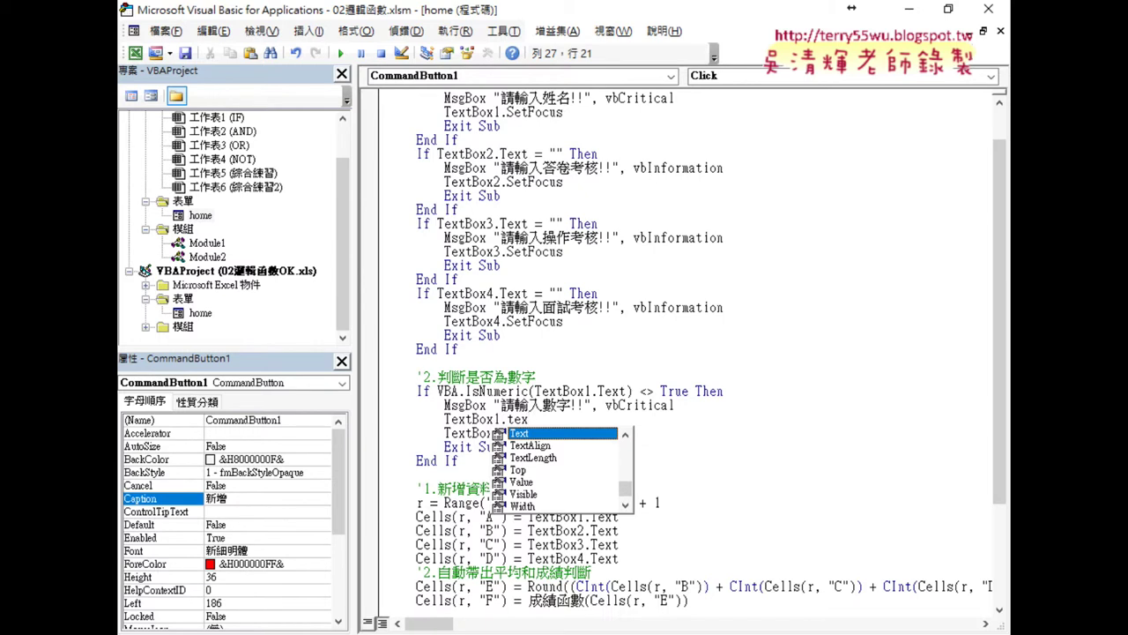
double_click(521, 433)
type("=\"\"")
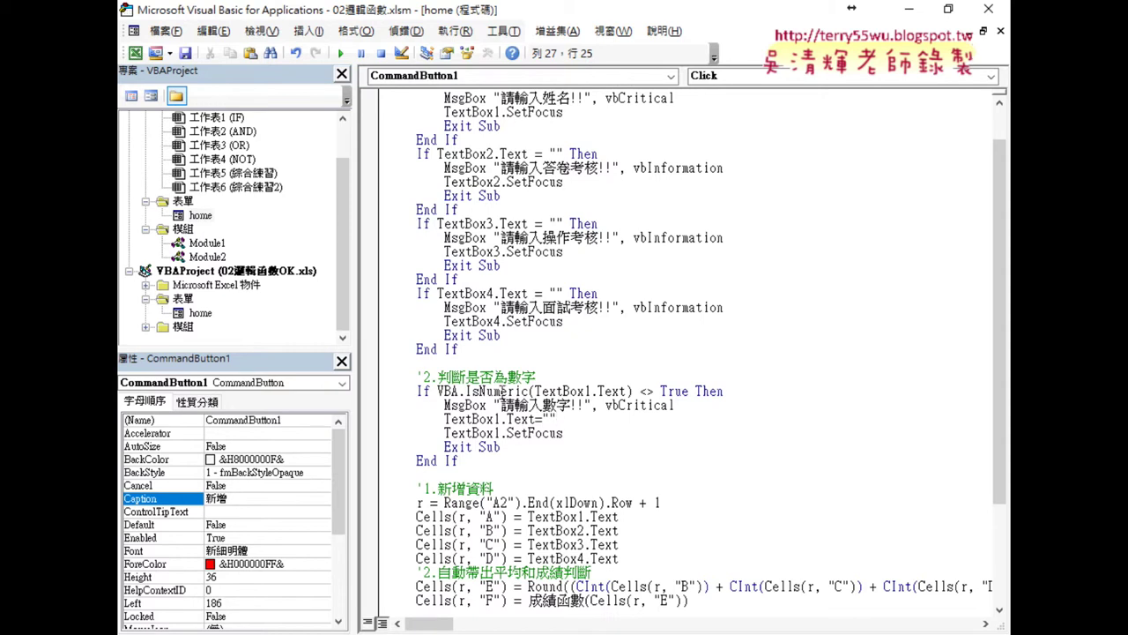
Change all three TextBox1 references in the number check to TextBox2.
left_click(587, 390)
type("2")
left_click_drag(492, 420, 500, 420)
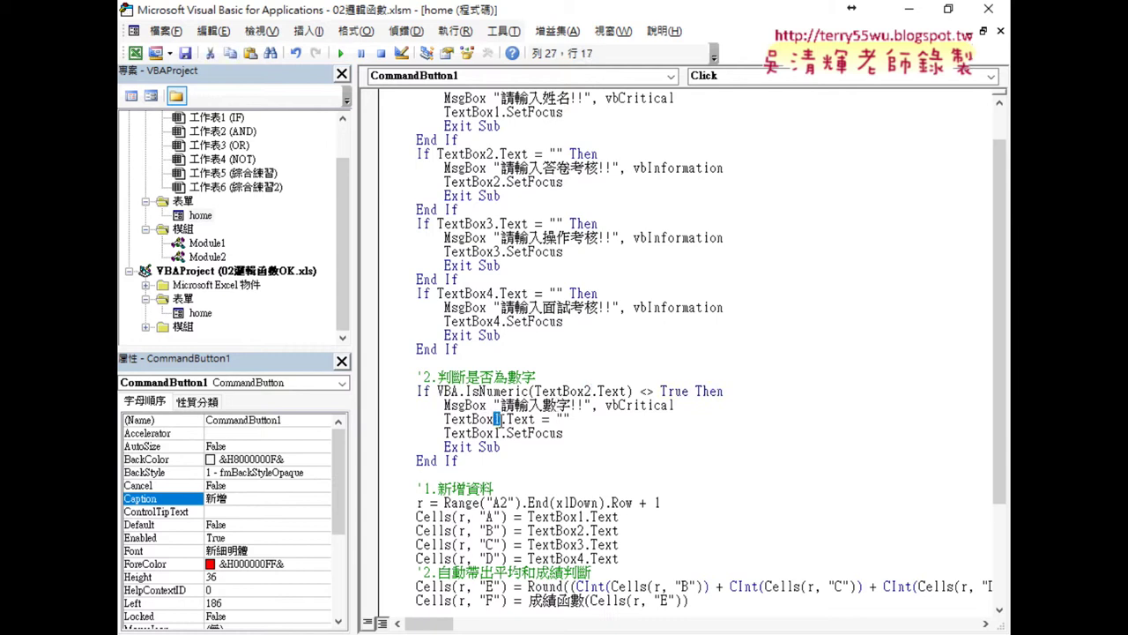
type("2")
left_click_drag(493, 432, 500, 433)
type("2")
left_click(508, 461)
left_click_drag(470, 459, 365, 390)
key("ctrl+c")
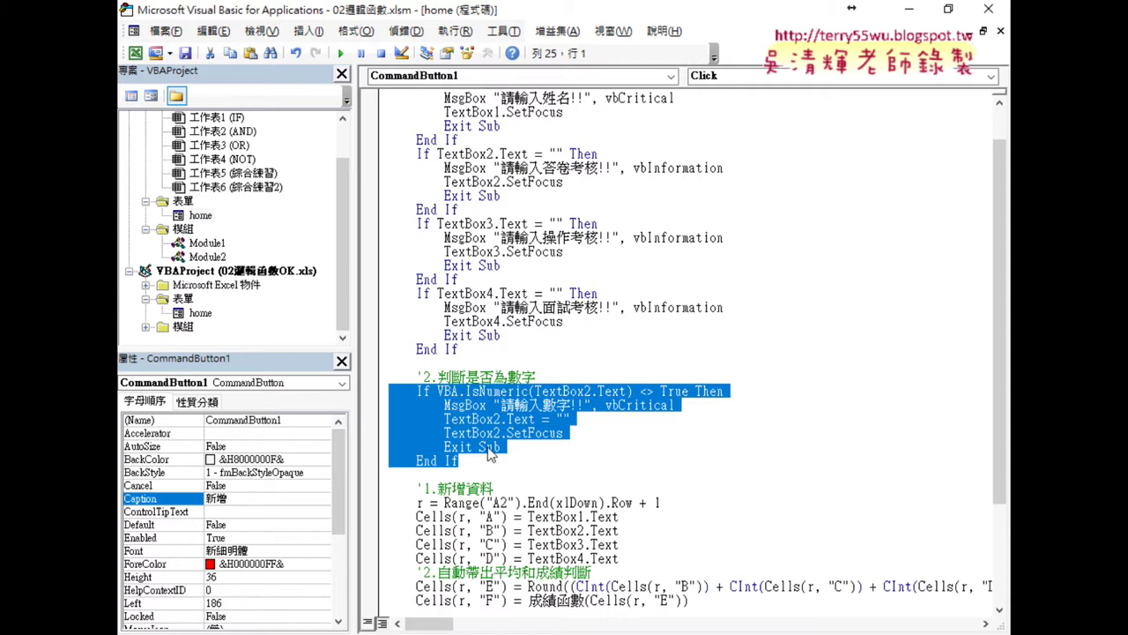
Paste two copies of the number-check block below the original End If.
scroll(492, 449, "down", 2)
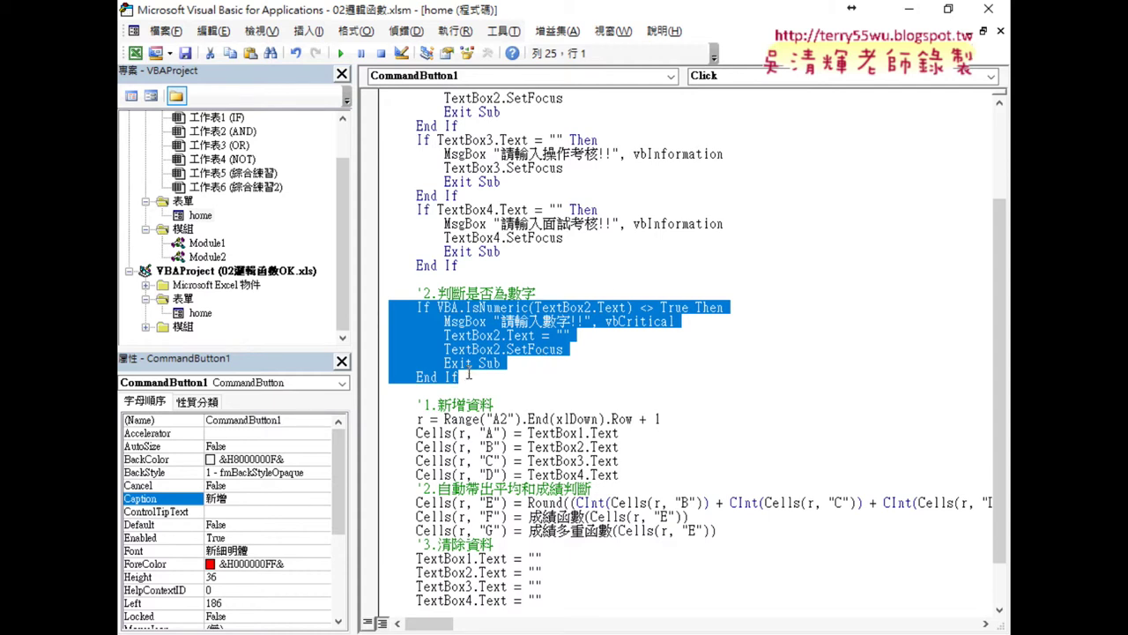
left_click(396, 391)
key("ctrl+v")
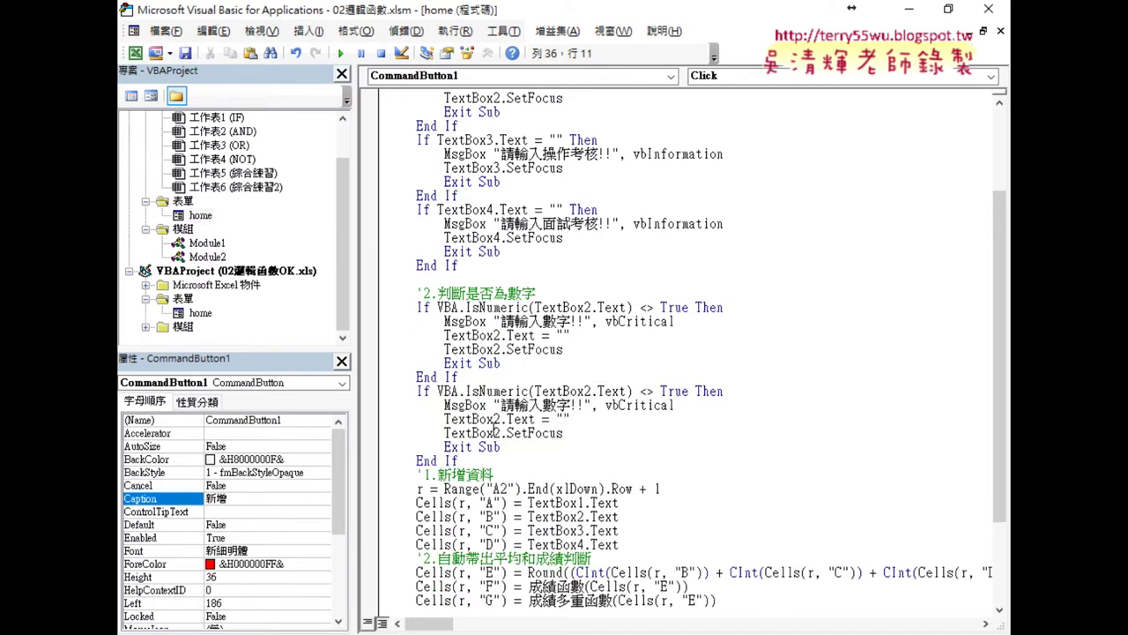
key("Return")
key("ctrl+v")
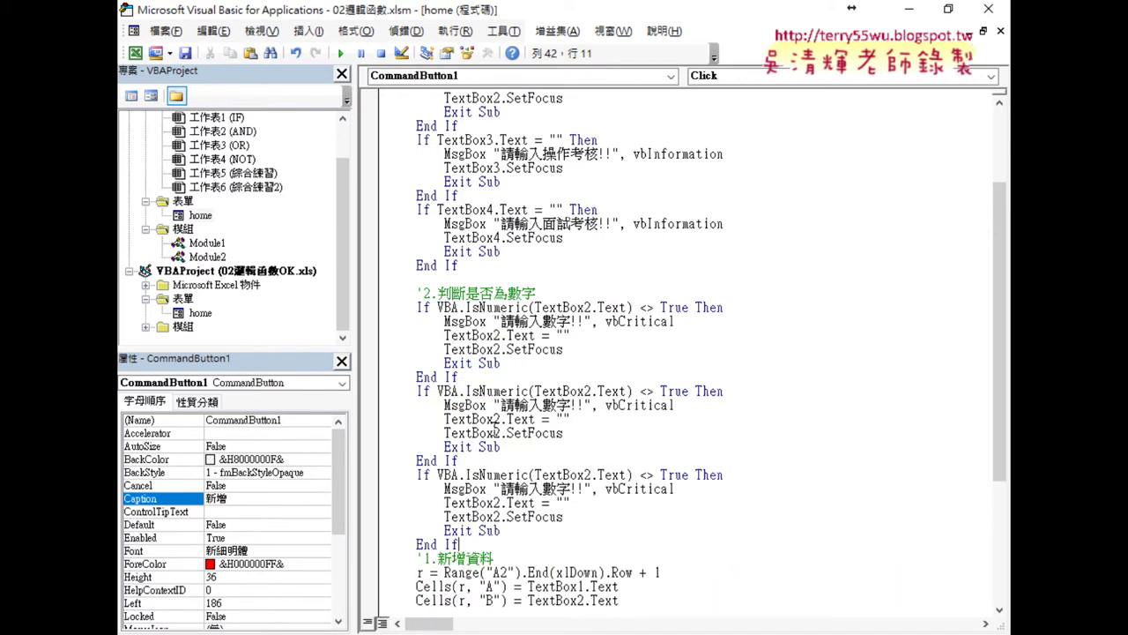
Renumber the first copy to TextBox3 in its If, Text and SetFocus lines.
left_click_drag(583, 391, 591, 390)
type("3")
left_click_drag(501, 420, 494, 420)
type("3")
left_click_drag(501, 433, 495, 432)
type("3")
scroll(498, 445, "down", 2)
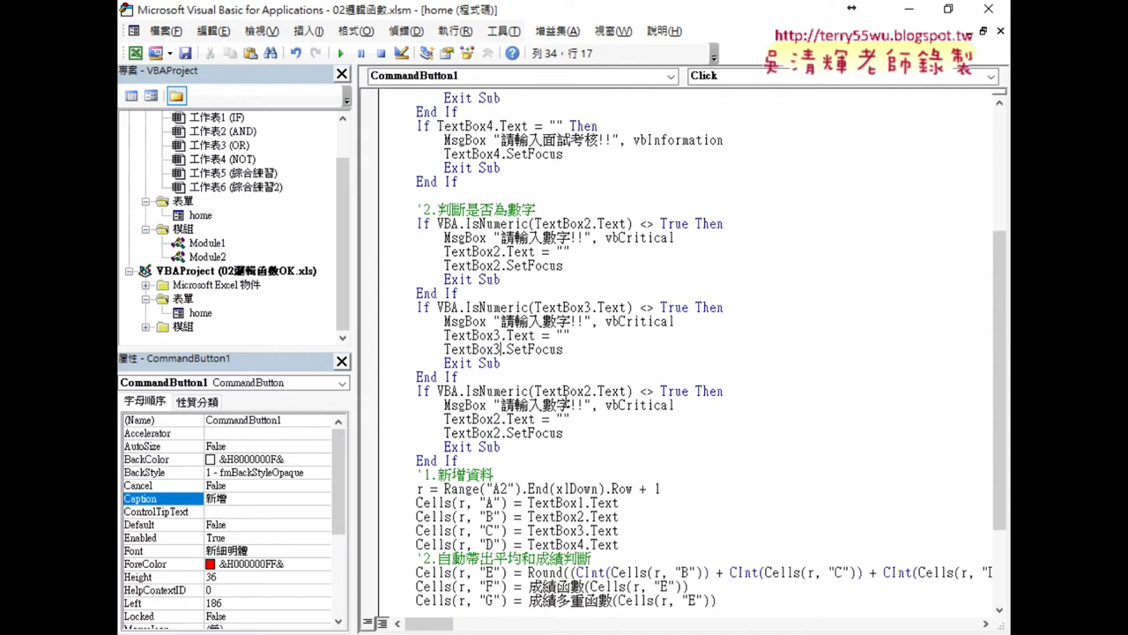
left_click_drag(594, 391, 584, 391)
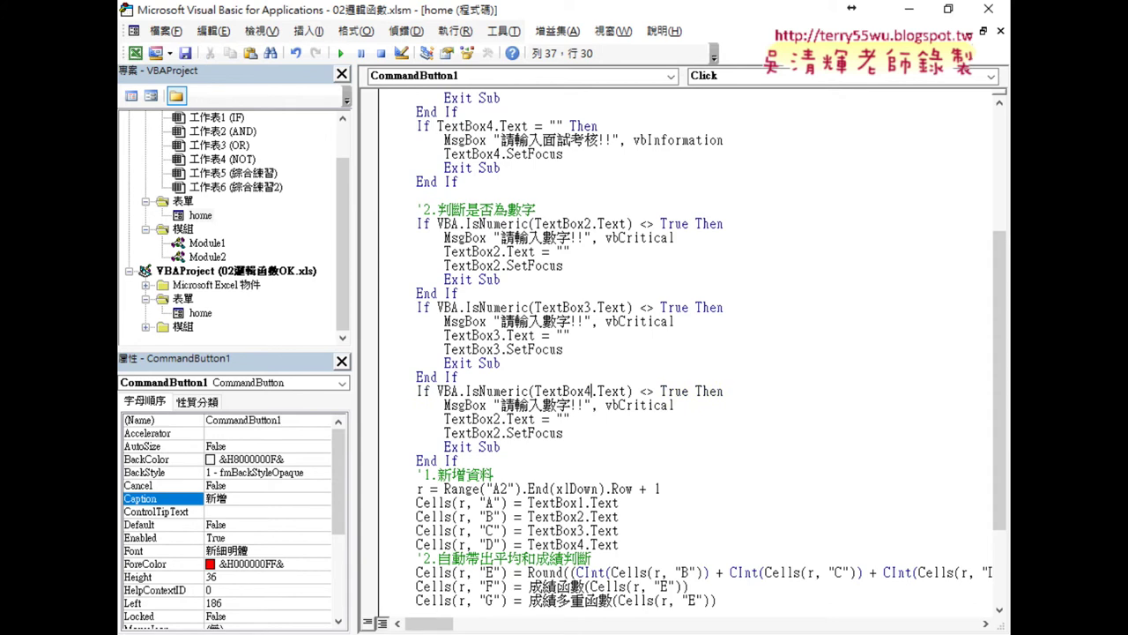